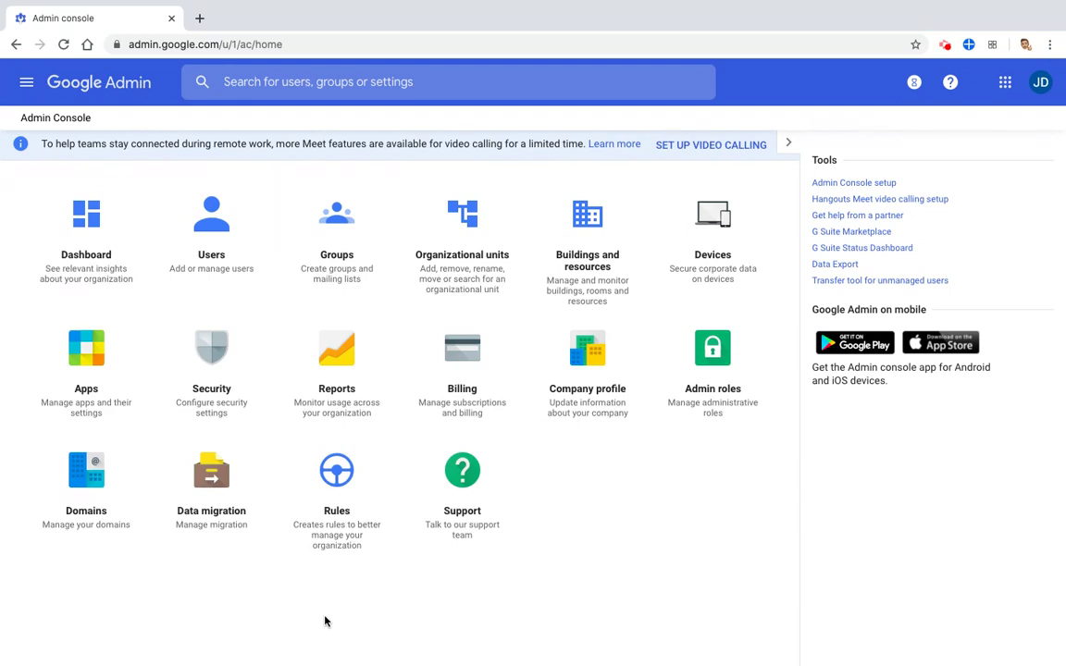
Open the Users list and expand the Schools organizational unit in the org tree
{"action": "left_click", "coordinate": [218, 243]}
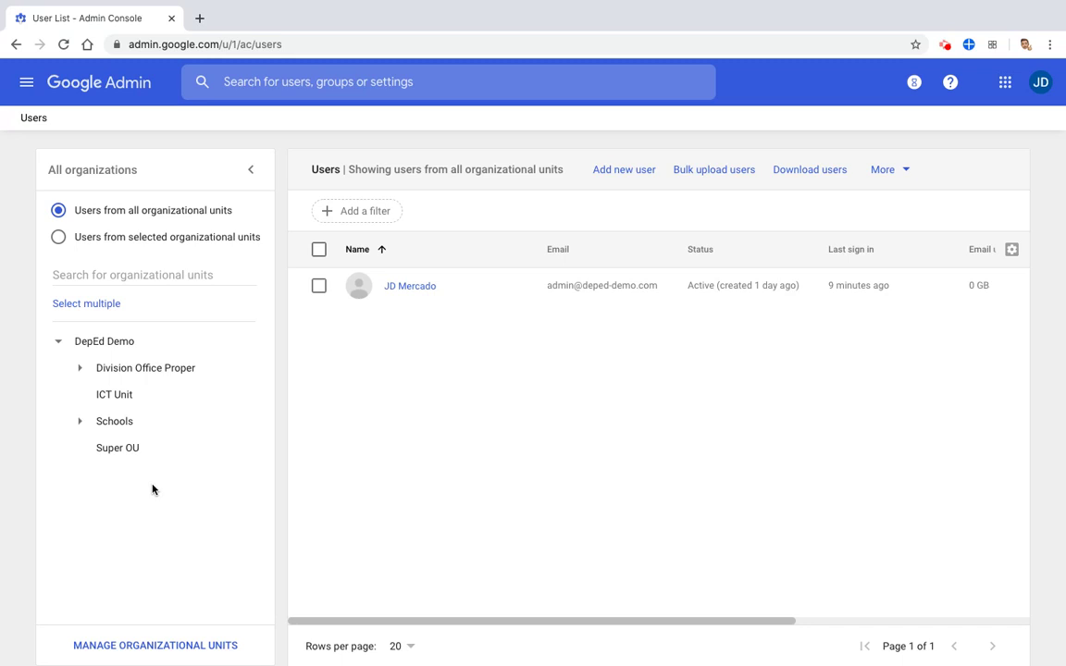
{"action": "left_click", "coordinate": [80, 422]}
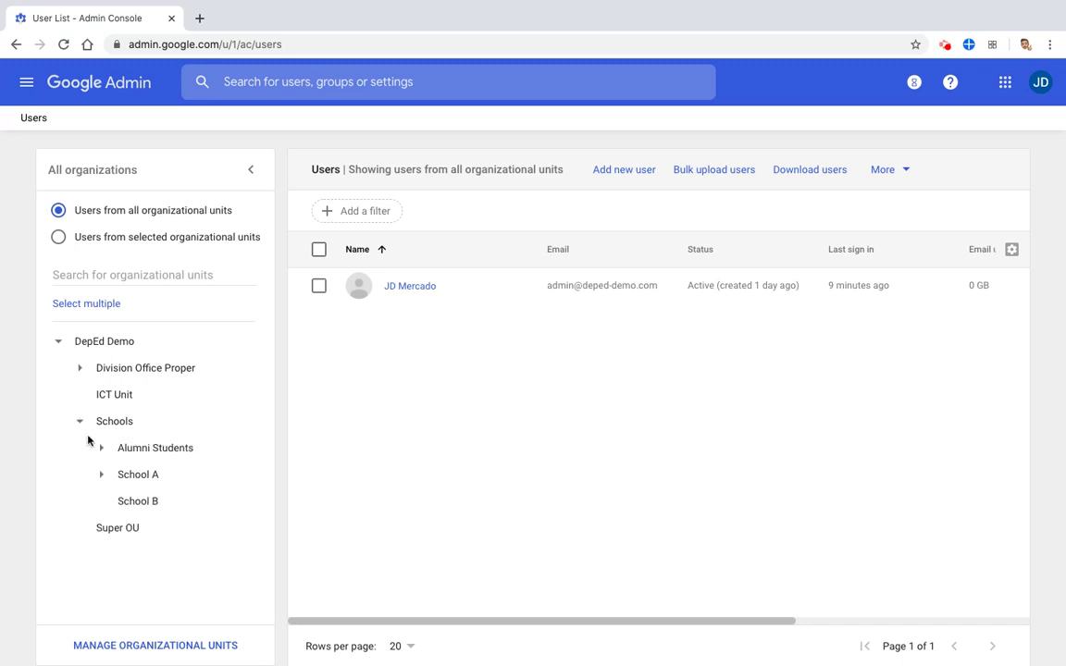
Expand School A and filter the user list to Teachers and Non Teaching Staff
{"action": "left_click", "coordinate": [100, 474]}
{"action": "left_click", "coordinate": [169, 528]}
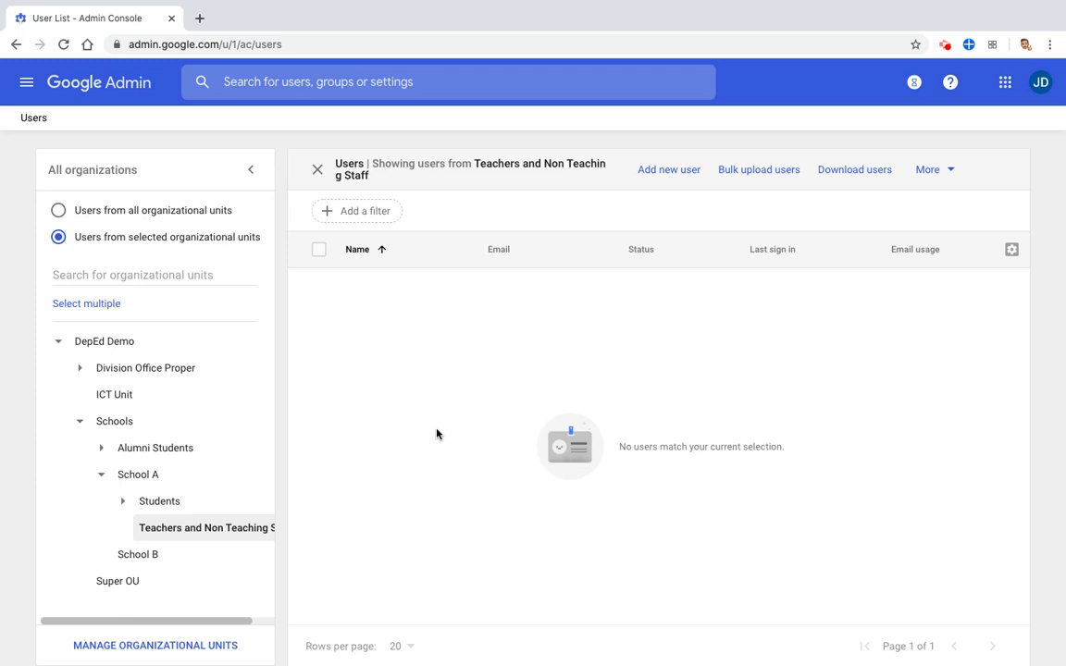
Start a new user in this unit, entering the first name, last name and primary email username
{"action": "left_click", "coordinate": [673, 173]}
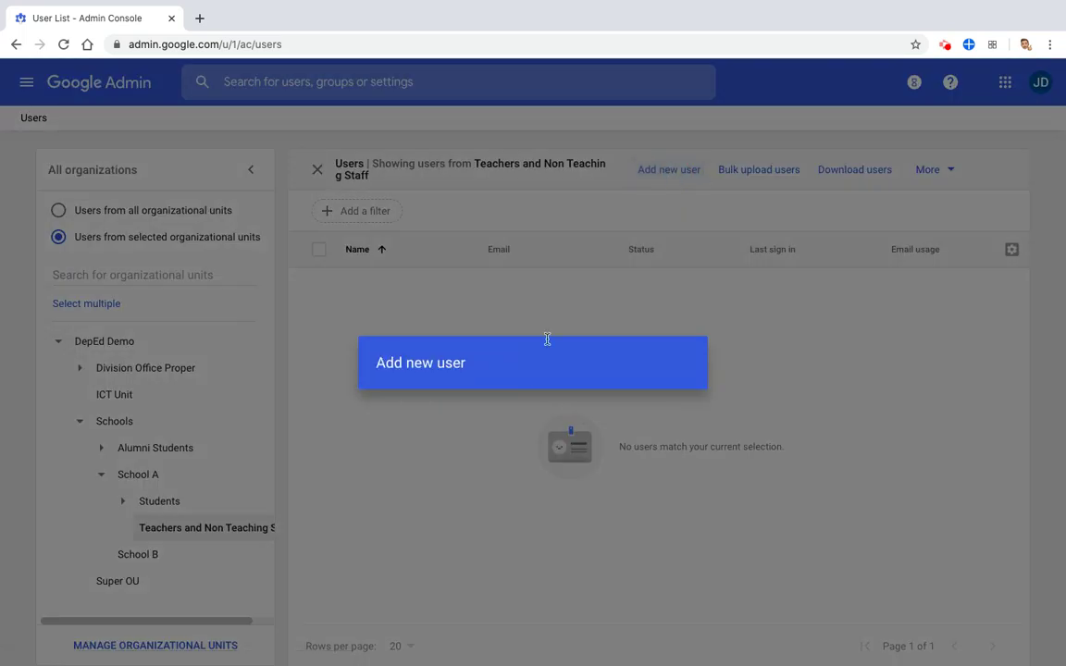
{"action": "left_click", "coordinate": [436, 249]}
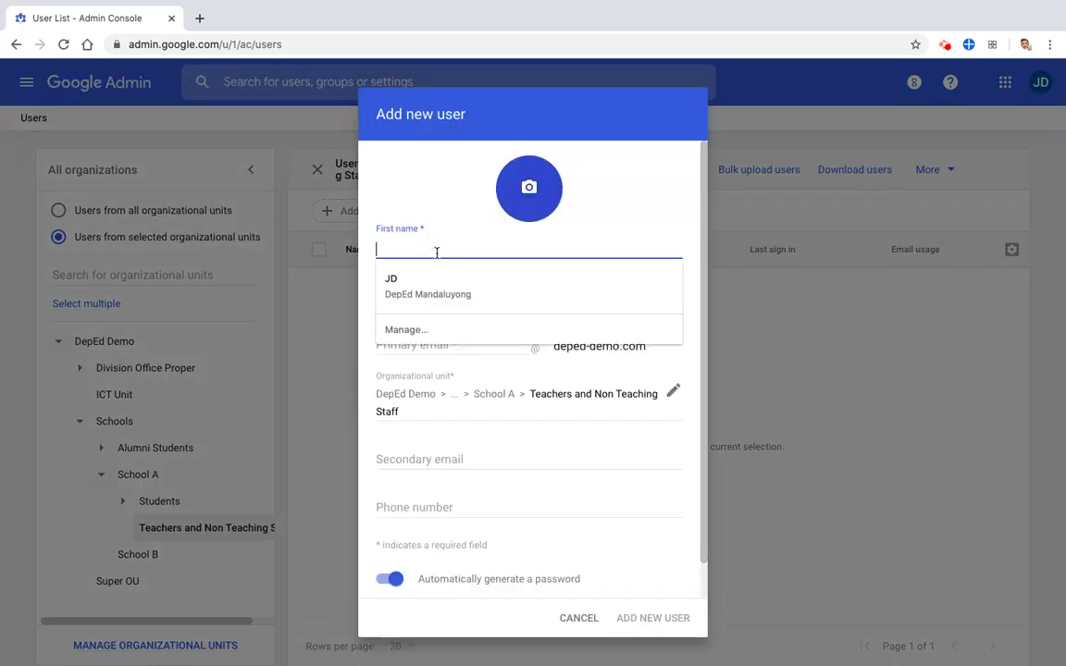
{"action": "type", "text": "Jose"}
{"action": "key", "text": "Tab"}
{"action": "type", "text": "Rizal"}
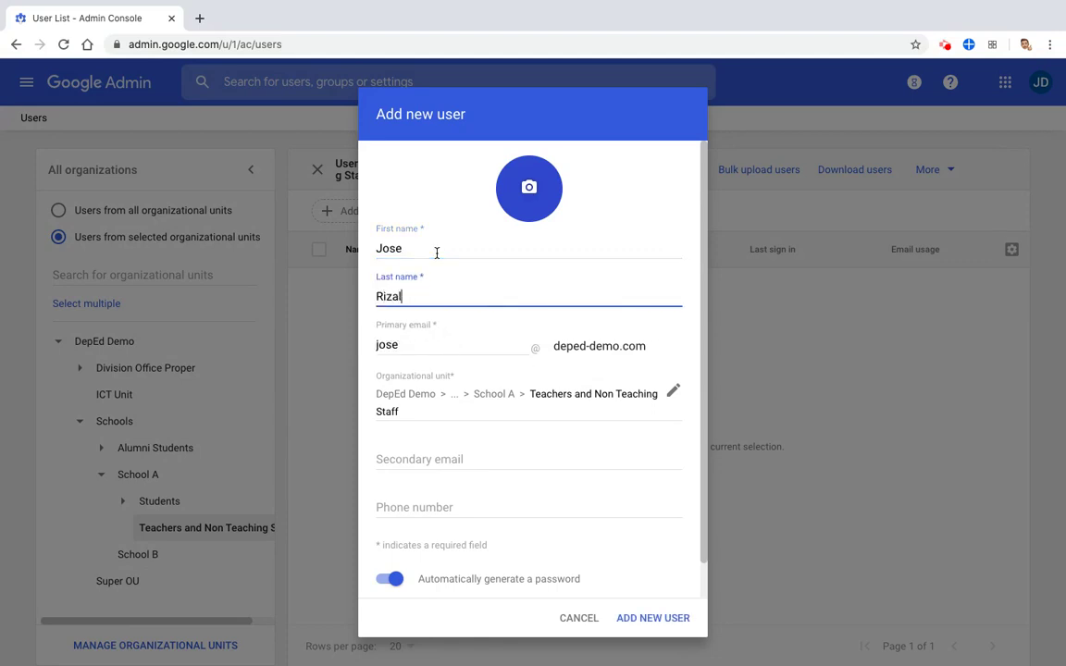
{"action": "key", "text": "Tab"}
{"action": "left_click", "coordinate": [442, 342]}
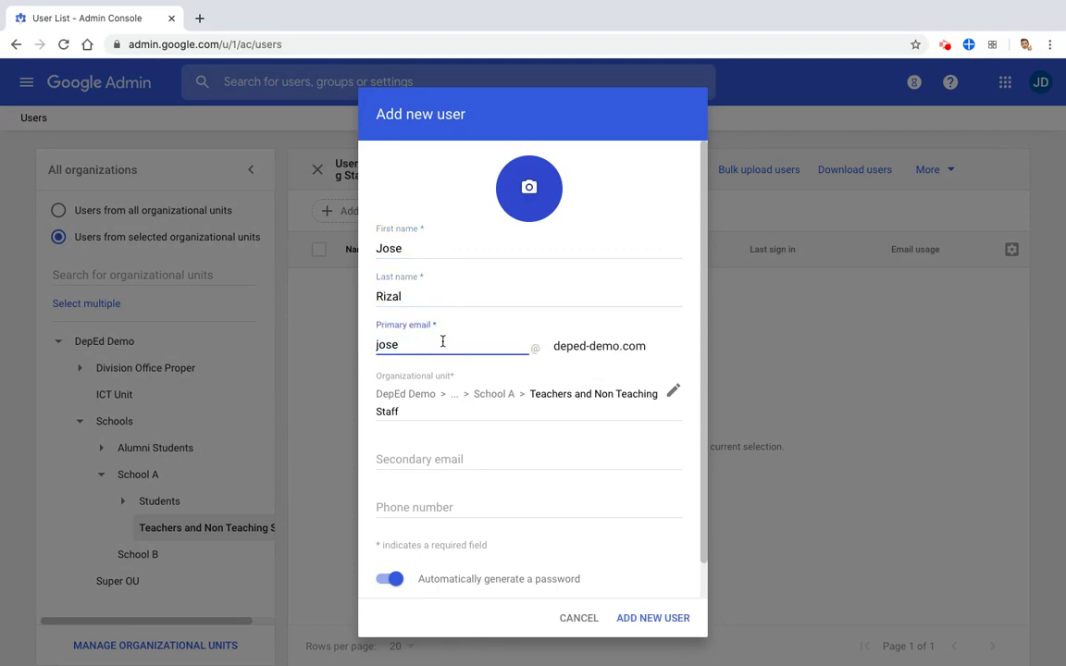
{"action": "type", "text": ".rizal"}
{"action": "scroll", "coordinate": [459, 413], "scroll_direction": "down", "scroll_amount": 1}
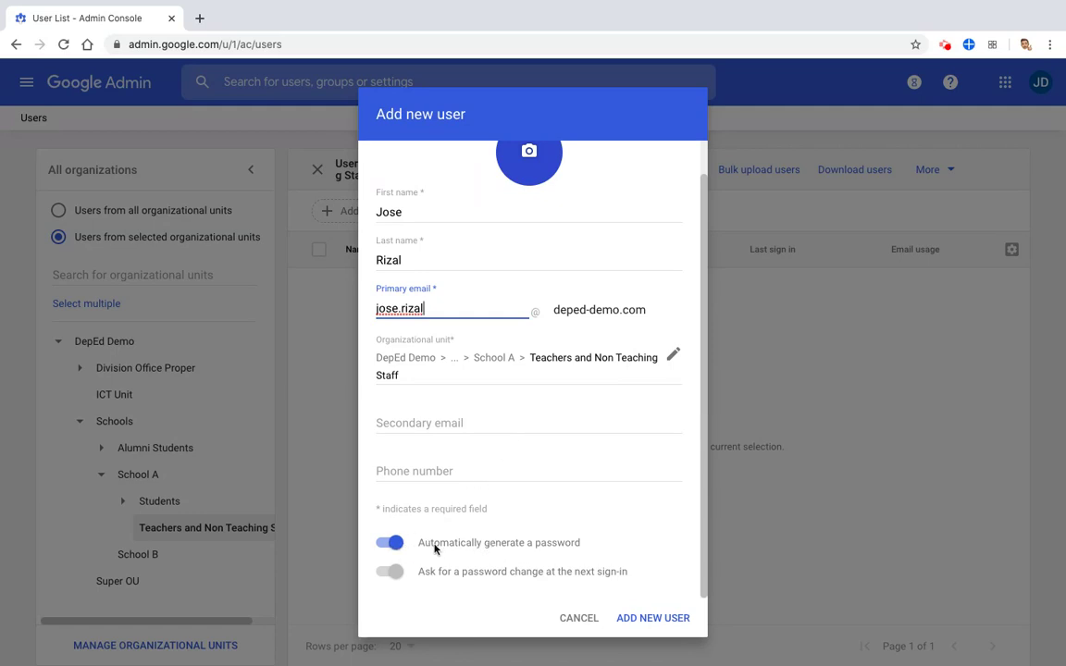
Turn off the auto-generated password, set a custom password, and add the user
{"action": "left_click", "coordinate": [395, 546]}
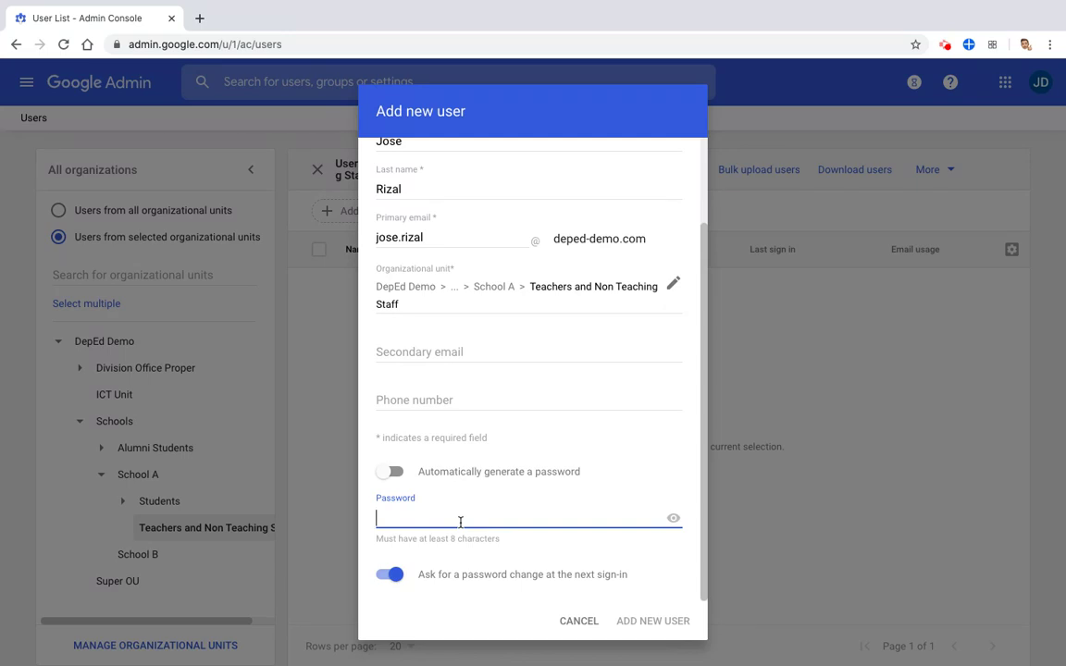
{"action": "type", "text": "•••"}
{"action": "key", "text": "BackSpace"}
{"action": "type", "text": "••••••"}
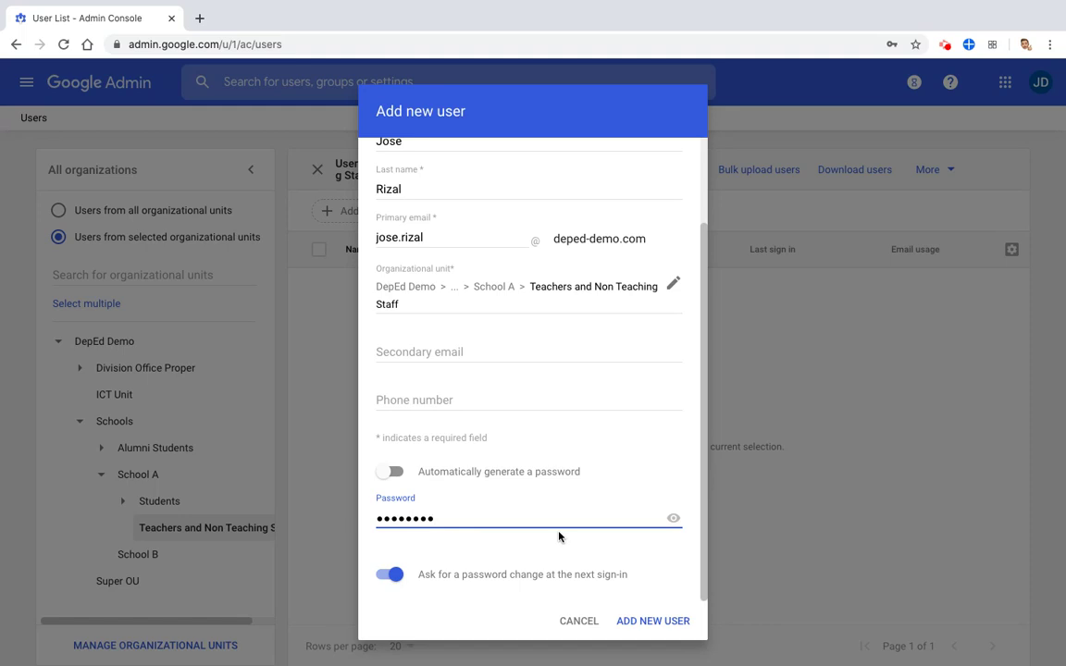
{"action": "left_click", "coordinate": [635, 626]}
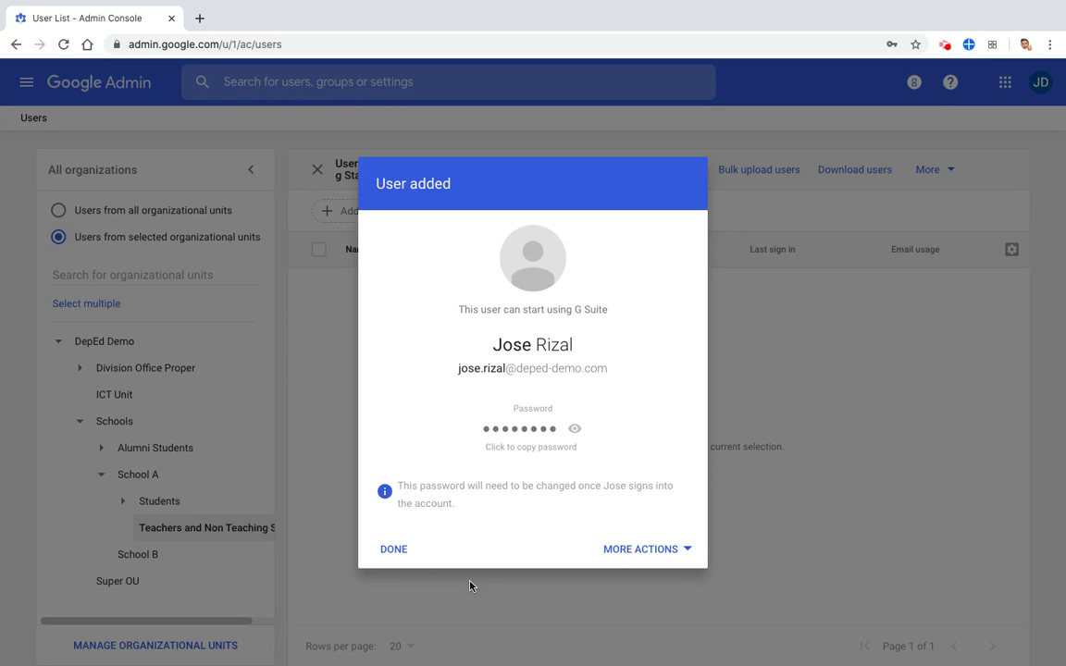
Close the confirmation, reload, and reopen the School A Teachers and Non Teaching Staff user list
{"action": "left_click", "coordinate": [392, 557]}
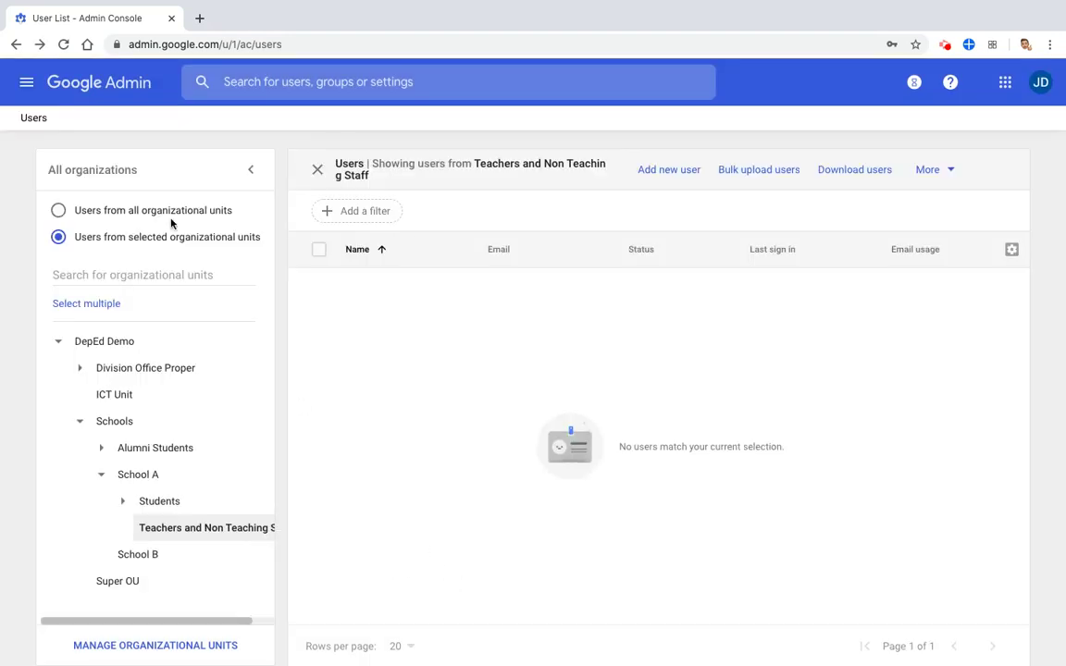
{"action": "left_click", "coordinate": [64, 44]}
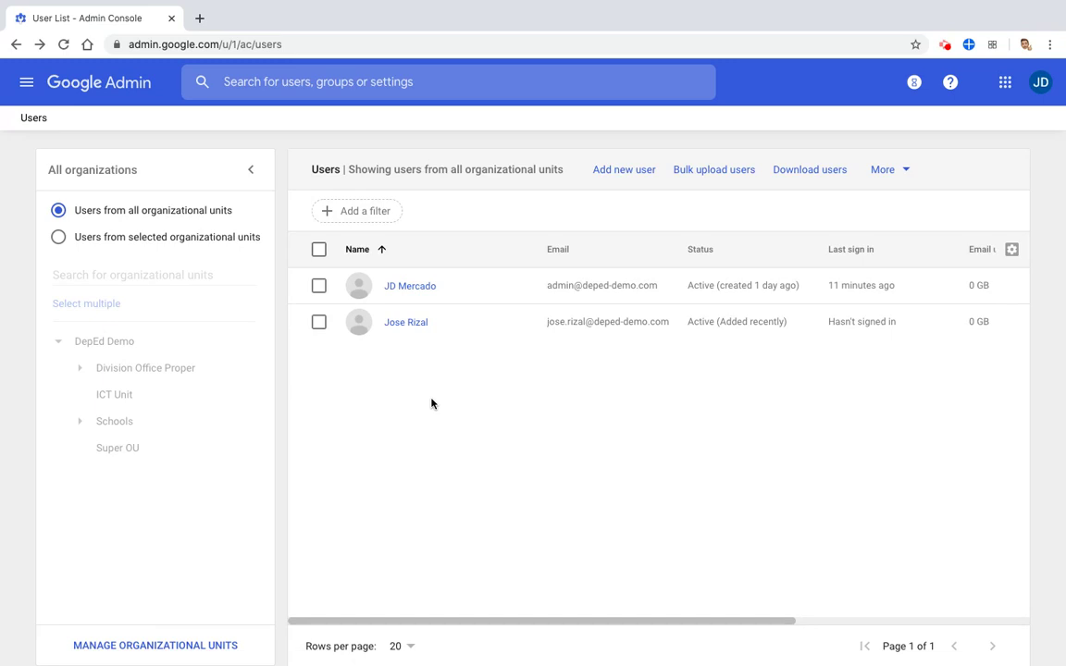
{"action": "left_click", "coordinate": [79, 422]}
{"action": "left_click", "coordinate": [101, 474]}
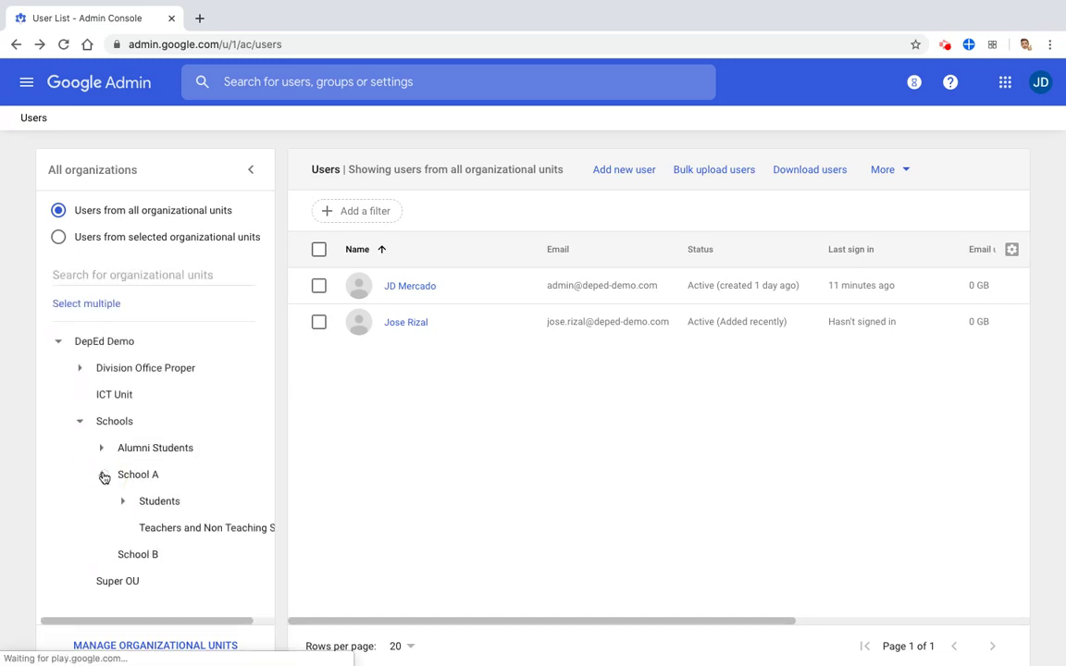
{"action": "left_click", "coordinate": [182, 533]}
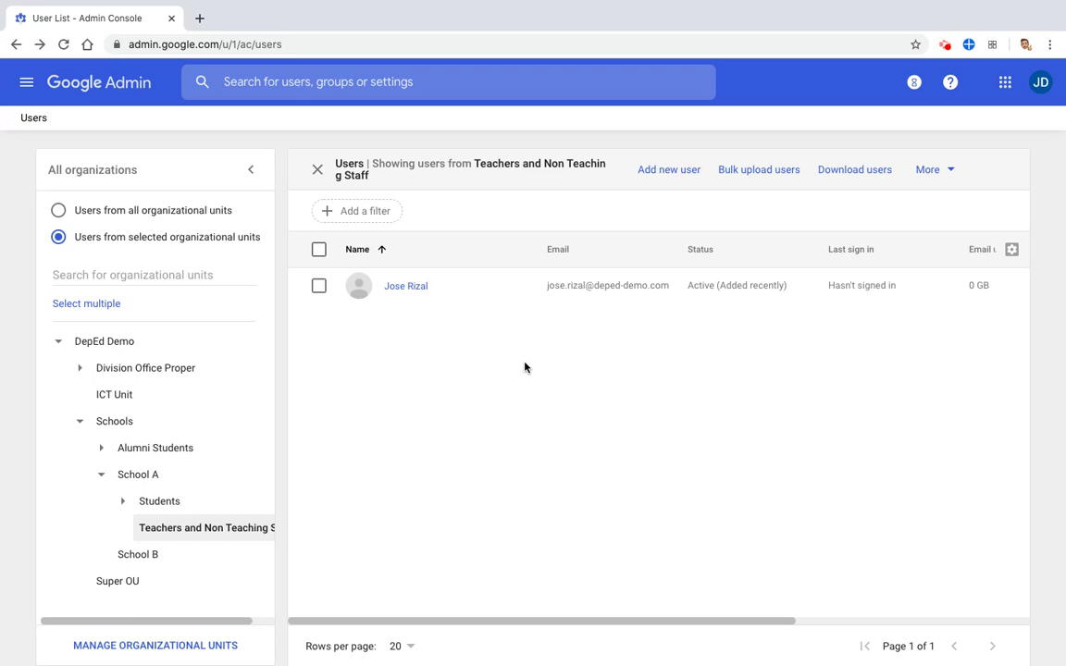
Open Bulk upload users and save the blank CSV template as users.csv
{"action": "left_click", "coordinate": [750, 176]}
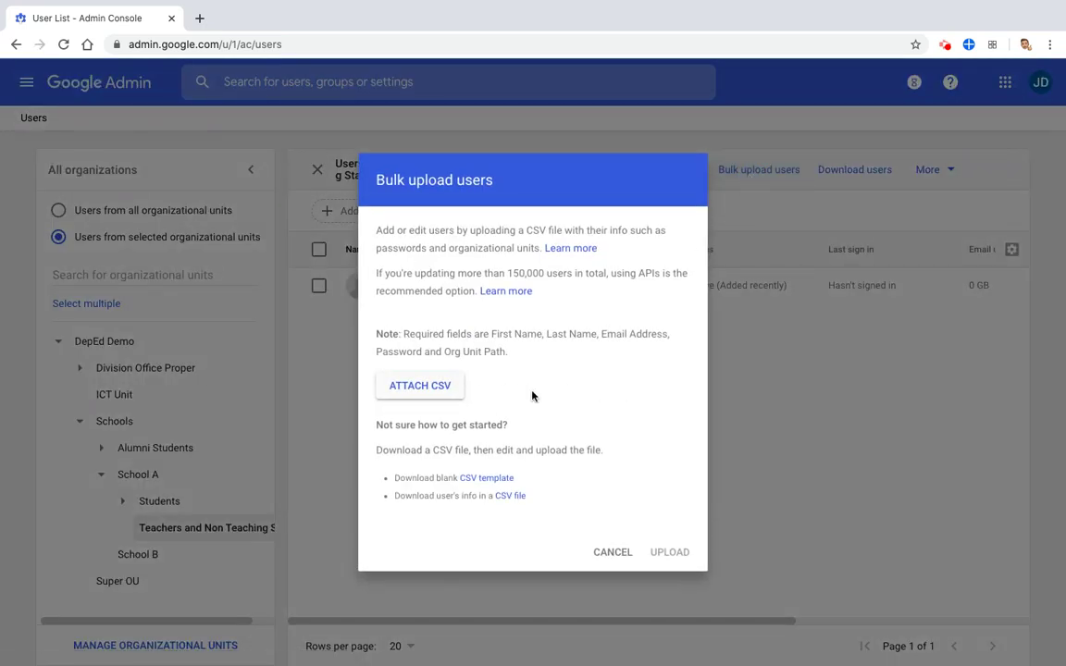
{"action": "left_click", "coordinate": [491, 480]}
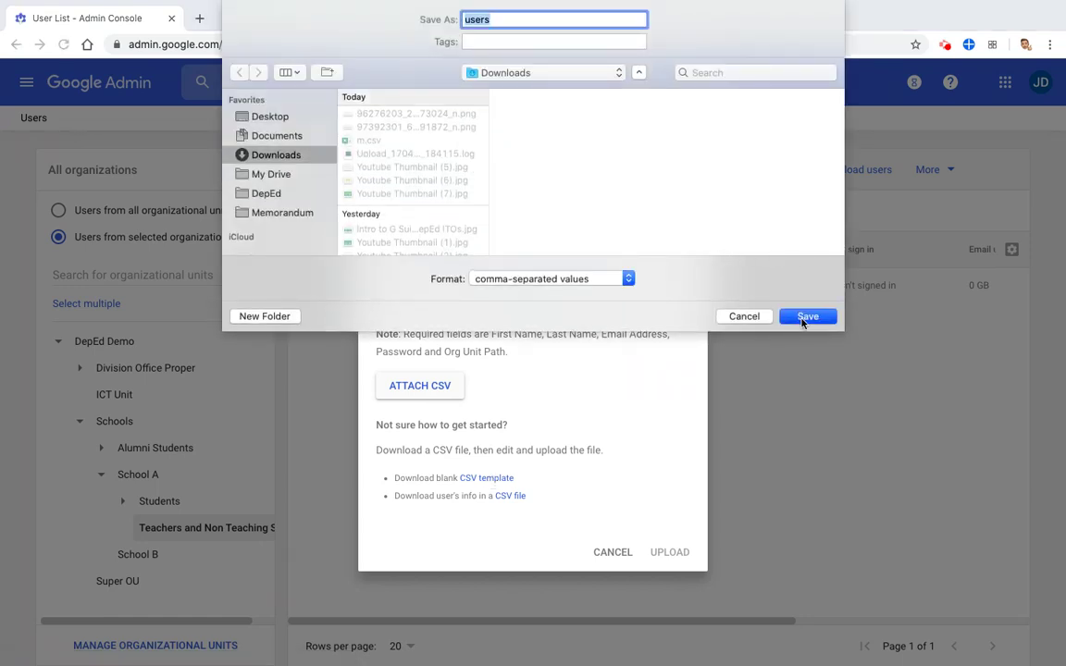
{"action": "left_click", "coordinate": [805, 317]}
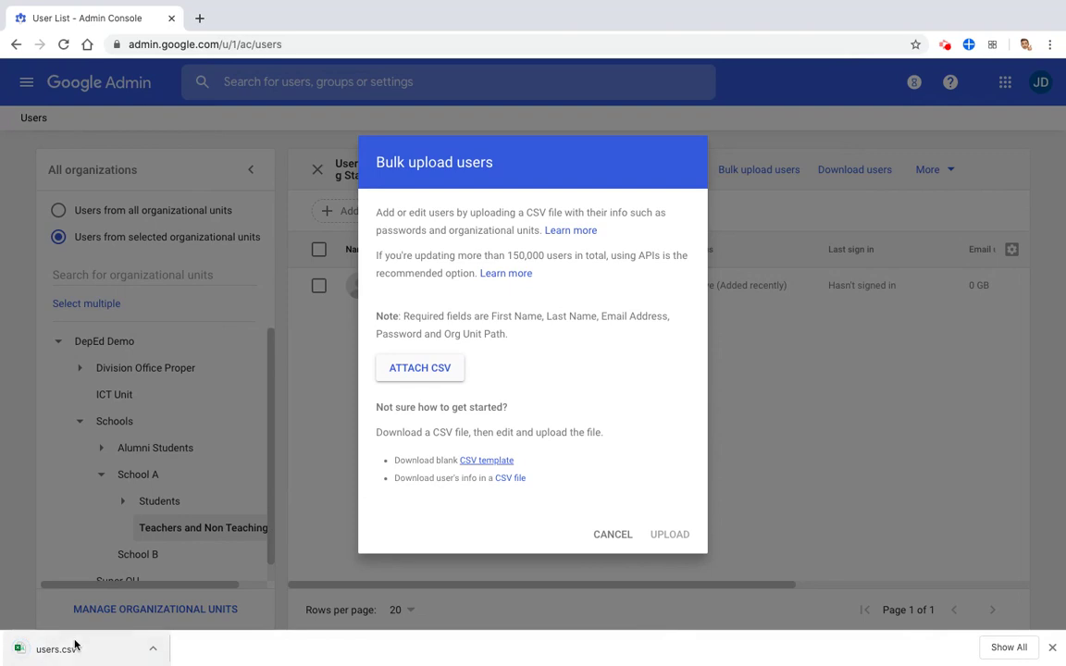
Open users.csv in Excel and auto-fit all columns to their header text
{"action": "left_click", "coordinate": [72, 648]}
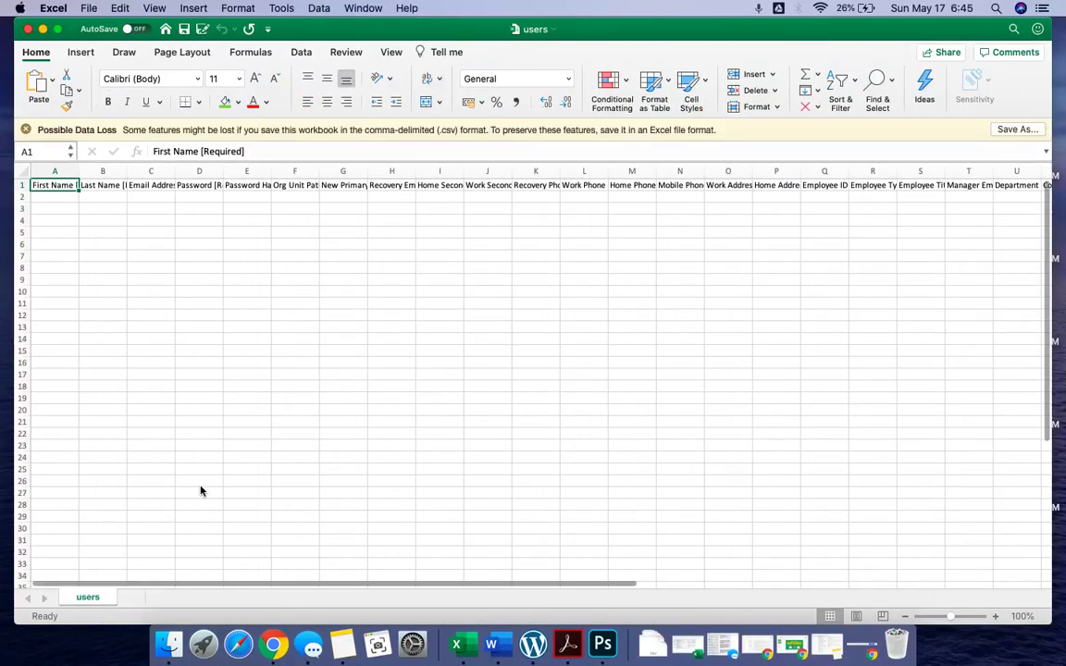
{"action": "scroll", "coordinate": [66, 202], "scroll_direction": "up", "scroll_amount": 5}
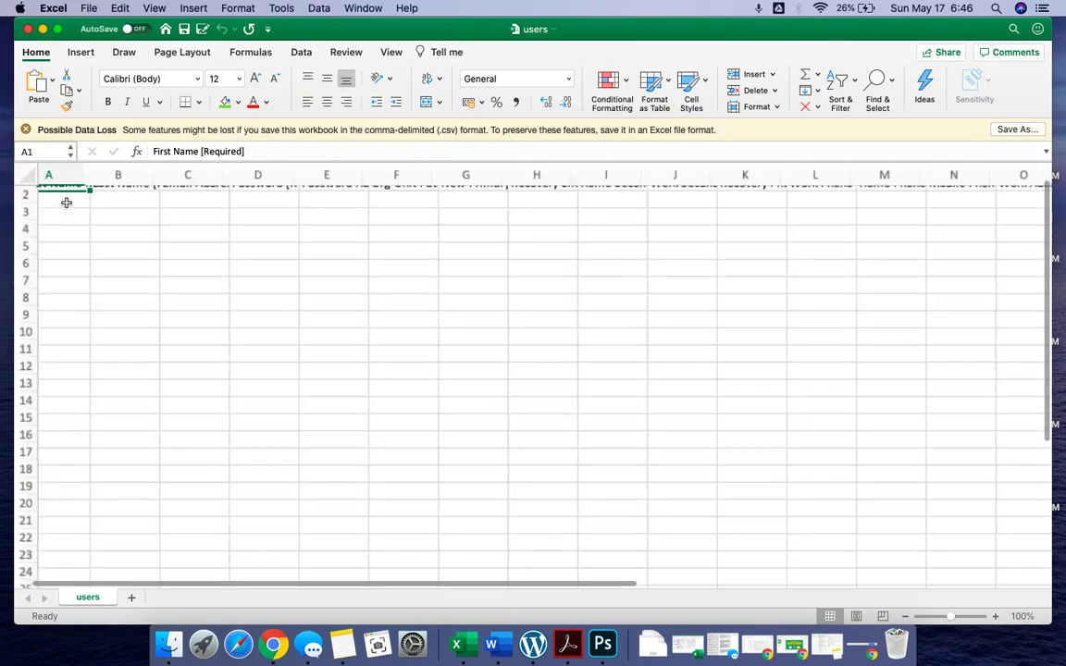
{"action": "scroll", "coordinate": [66, 202], "scroll_direction": "left", "scroll_amount": 2}
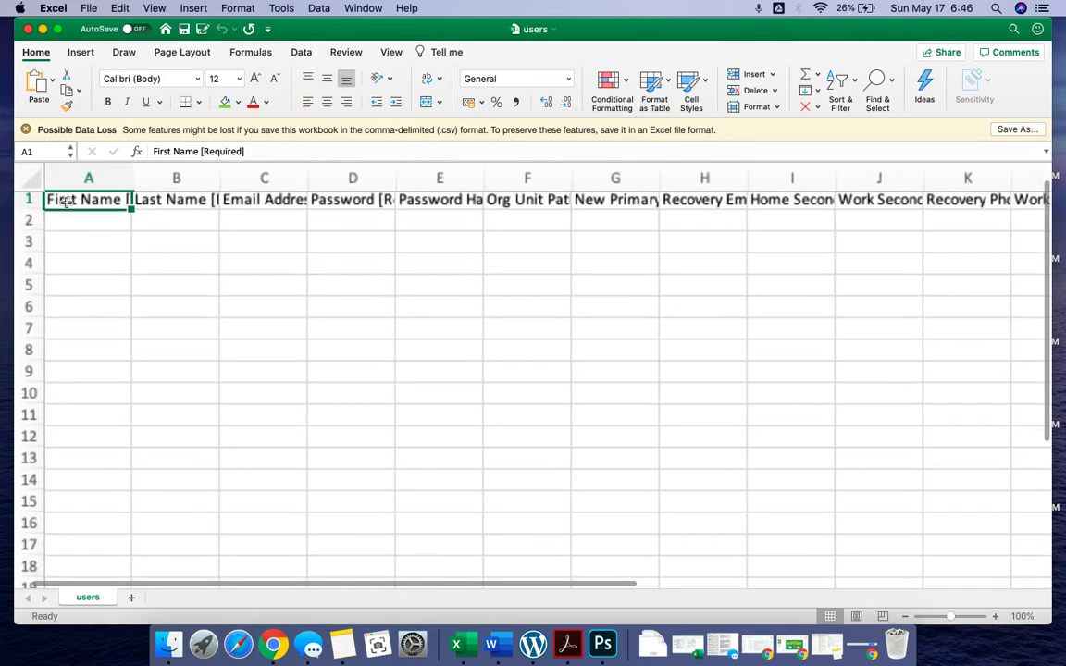
{"action": "left_click", "coordinate": [42, 187]}
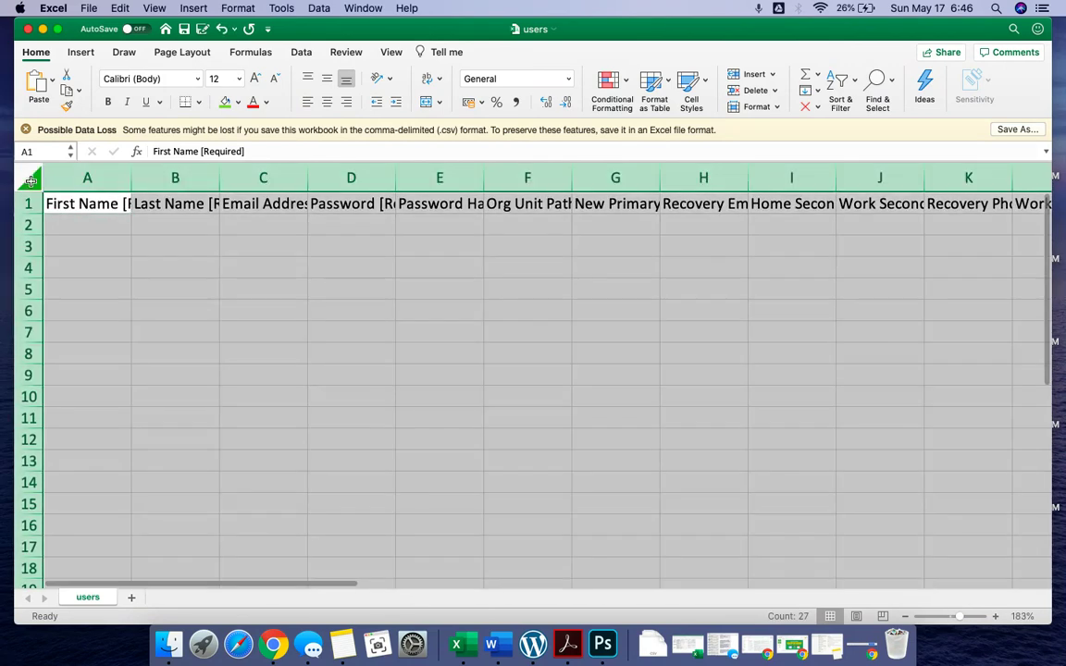
{"action": "double_click", "coordinate": [131, 176]}
{"action": "left_click", "coordinate": [250, 269]}
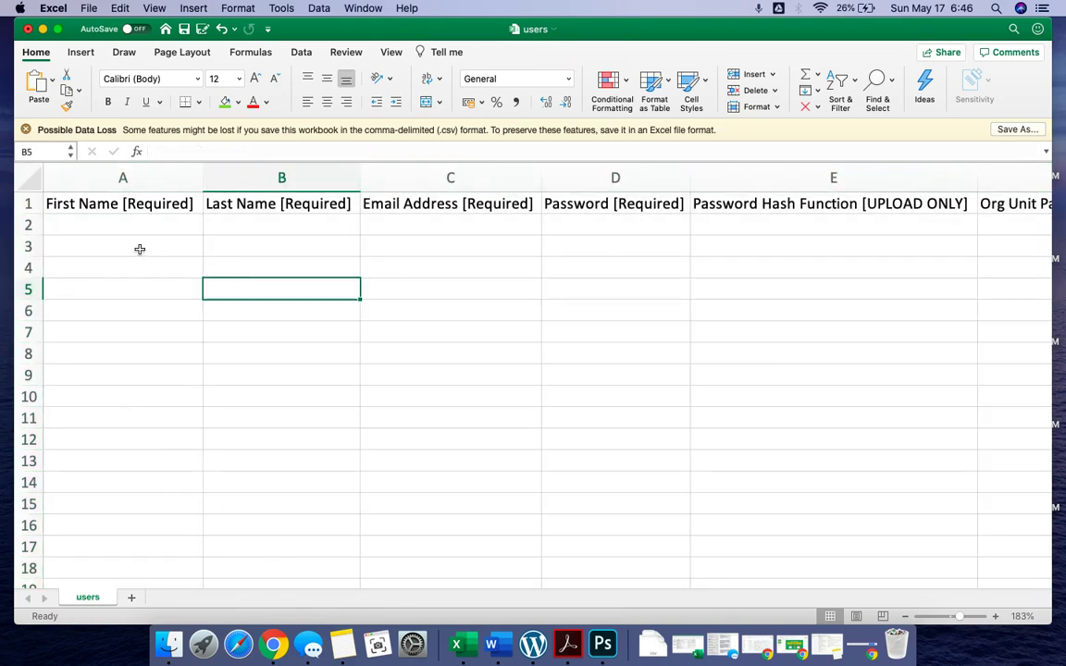
Enter the first user's first name, last name, e-mail address and password in row 2
{"action": "left_click", "coordinate": [125, 225]}
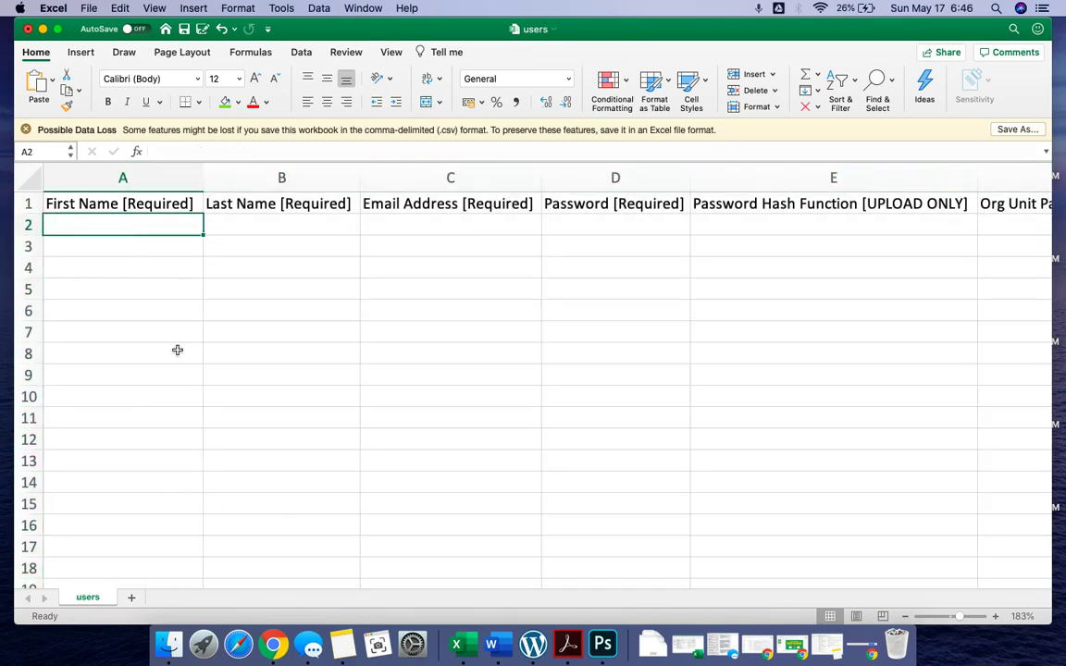
{"action": "type", "text": "Andres"}
{"action": "key", "text": "Tab"}
{"action": "type", "text": "Bonifacio"}
{"action": "key", "text": "Tab"}
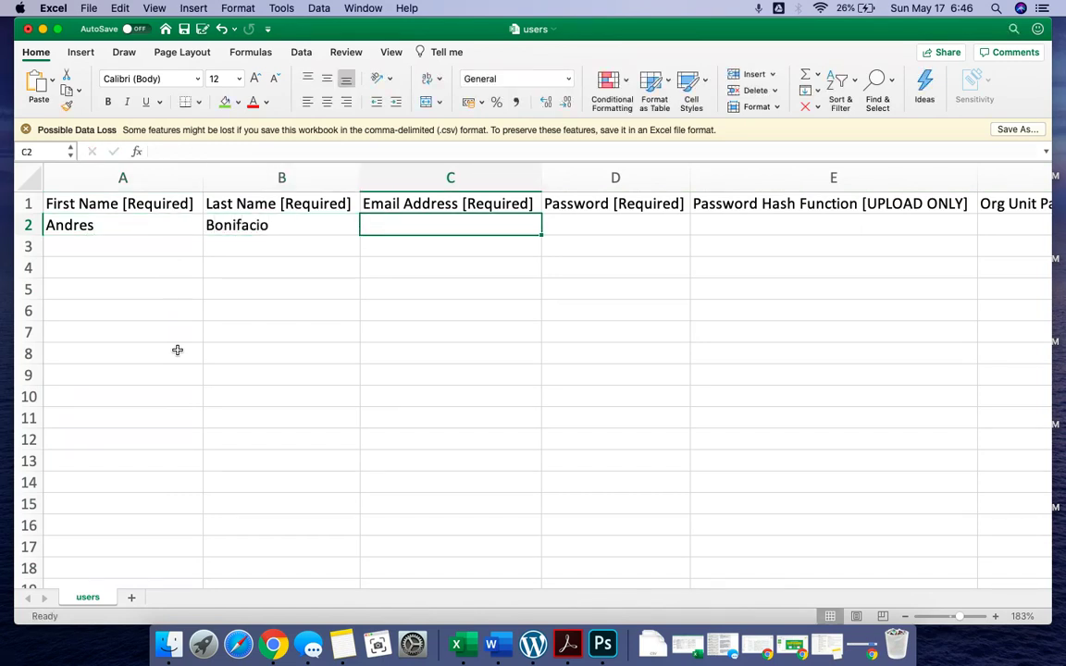
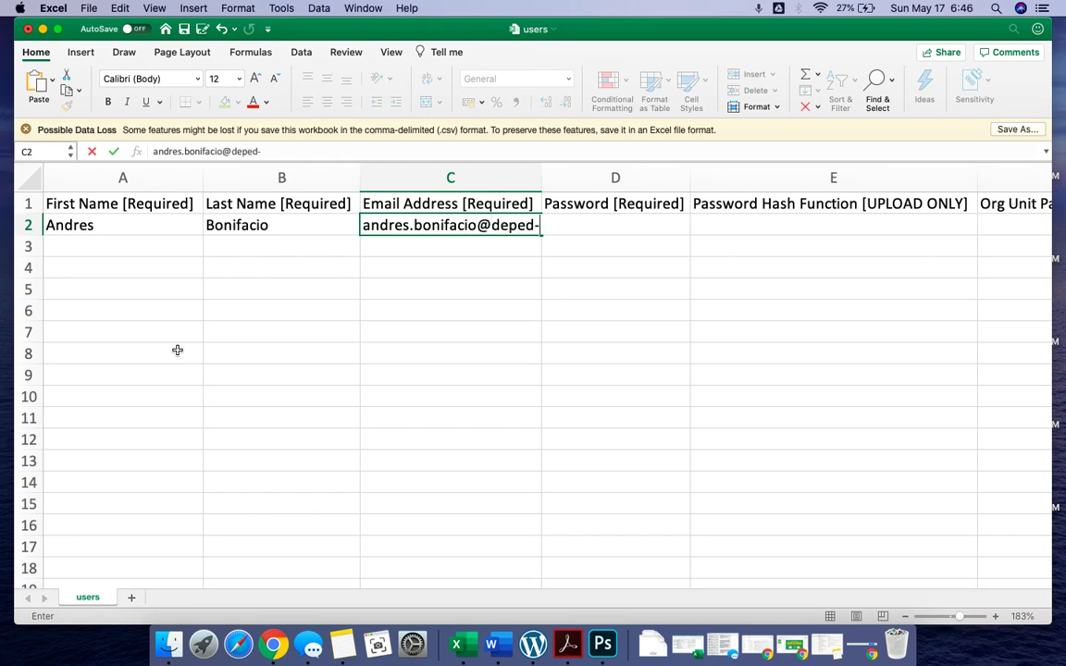
{"action": "key", "text": "Tab"}
{"action": "double_click", "coordinate": [541, 176]}
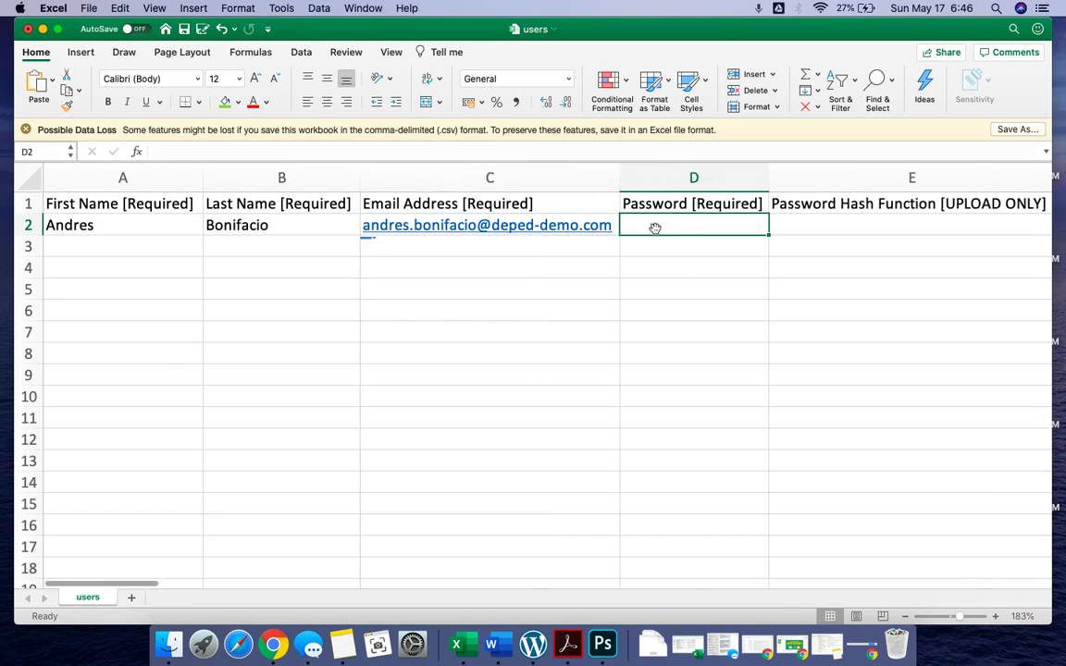
{"action": "type", "text": "p@ssword"}
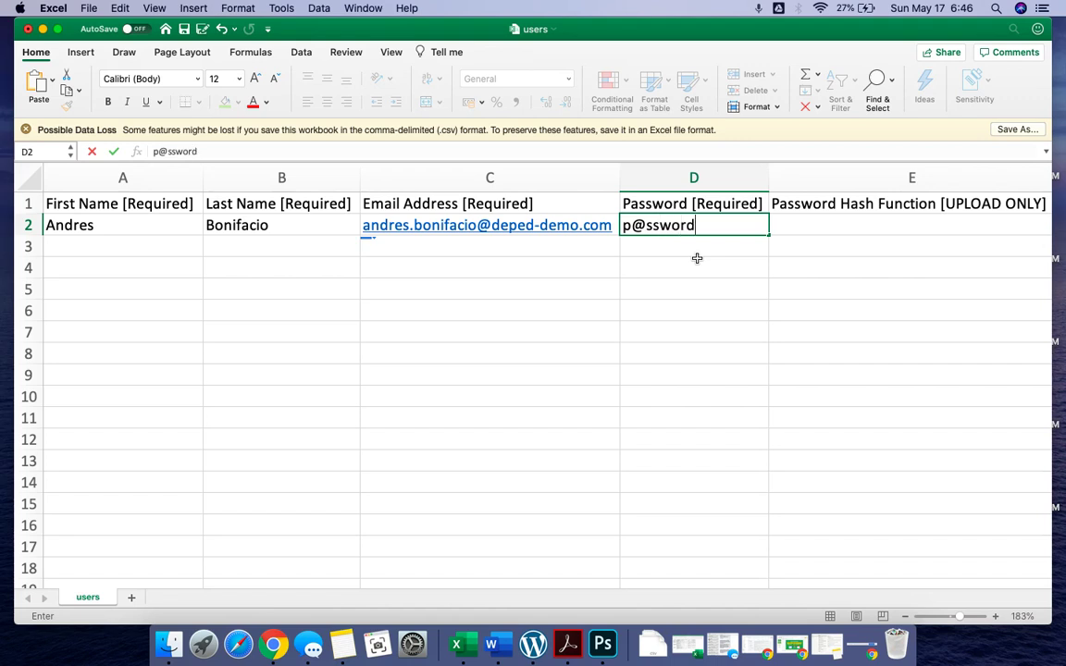
Commit the password and review the column headings across to the Org Unit Path column
{"action": "scroll", "coordinate": [697, 258], "scroll_direction": "right", "scroll_amount": 2}
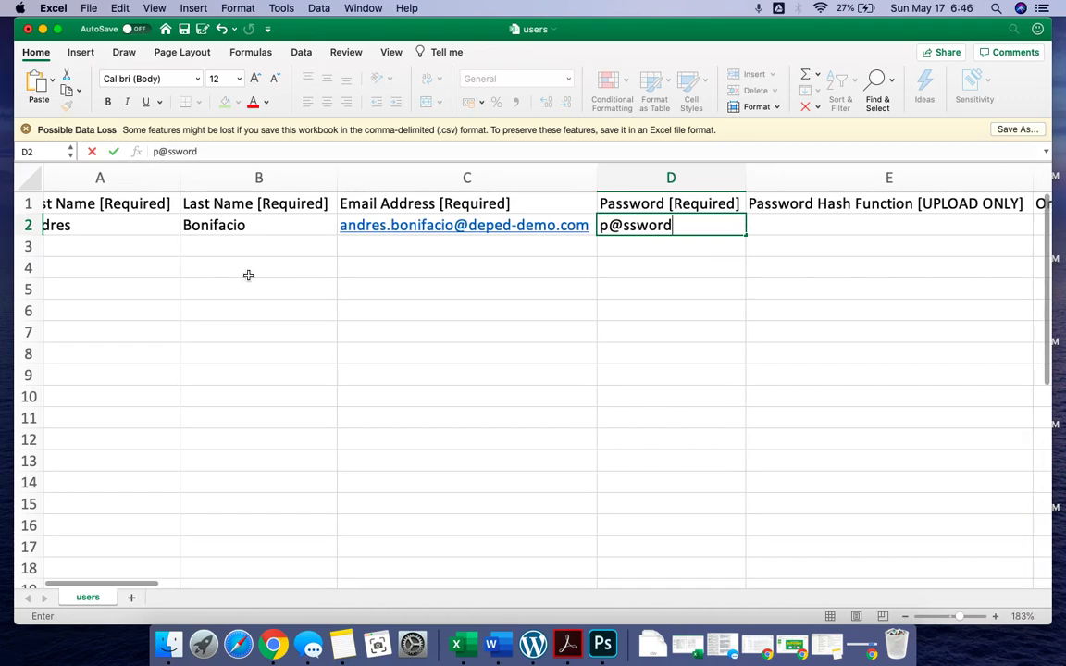
{"action": "scroll", "coordinate": [185, 236], "scroll_direction": "left", "scroll_amount": 2}
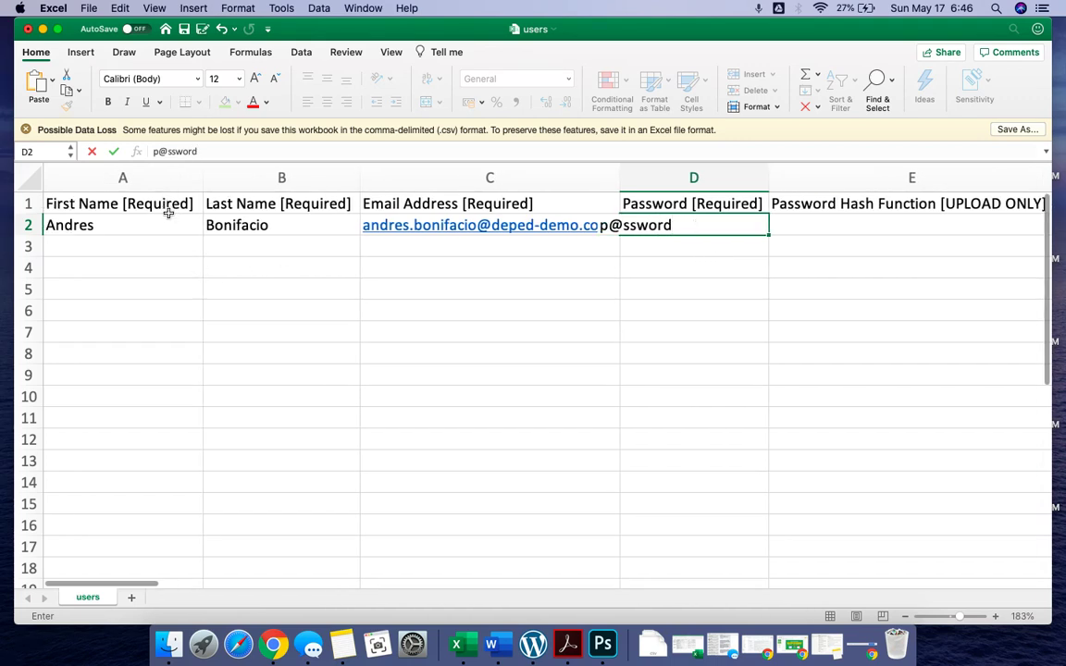
{"action": "left_click", "coordinate": [169, 204]}
{"action": "left_click", "coordinate": [278, 199]}
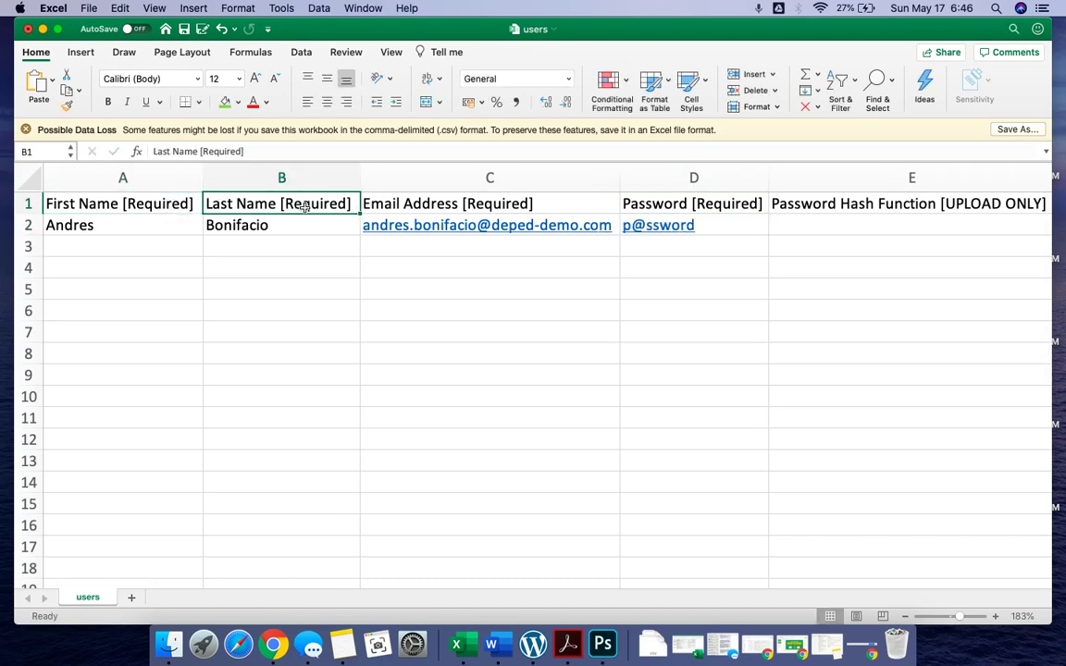
{"action": "left_click", "coordinate": [500, 200]}
{"action": "left_click", "coordinate": [652, 202]}
{"action": "scroll", "coordinate": [703, 204], "scroll_direction": "right", "scroll_amount": 4}
{"action": "scroll", "coordinate": [719, 204], "scroll_direction": "right", "scroll_amount": 10}
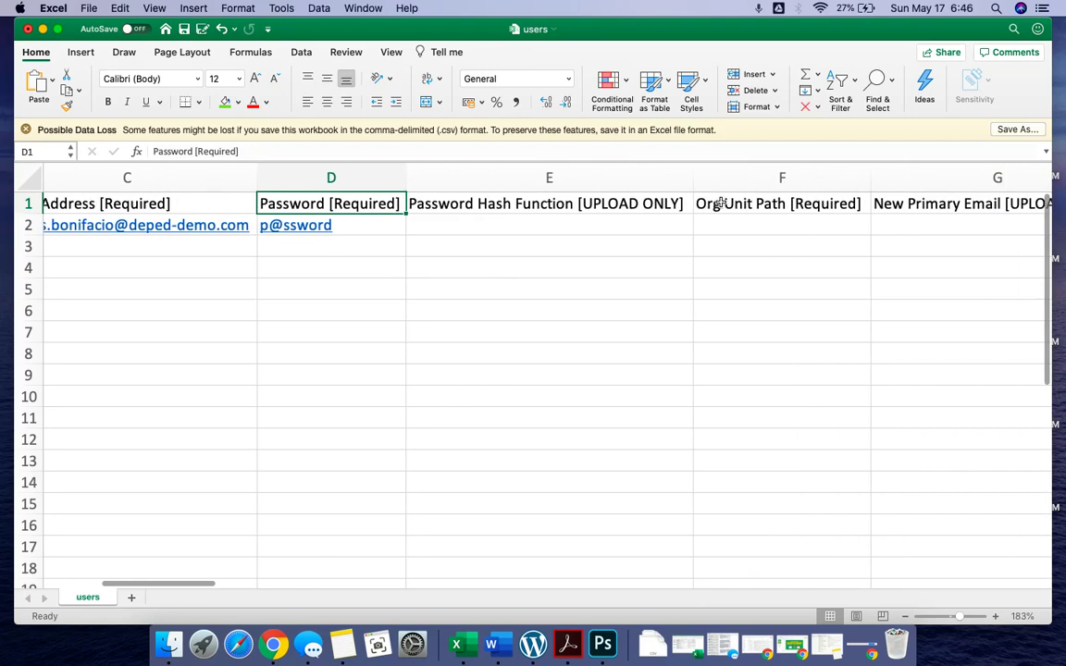
{"action": "scroll", "coordinate": [615, 216], "scroll_direction": "up", "scroll_amount": 1}
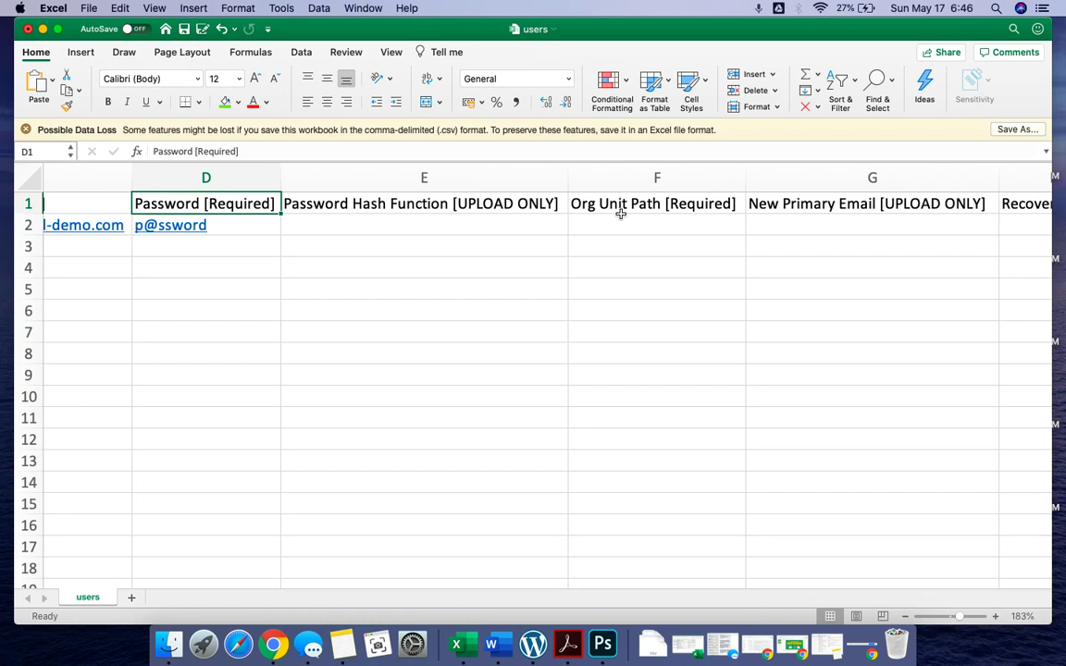
Select the first Org Unit Path cell, then cancel the bulk upload and collapse Schools
{"action": "left_click", "coordinate": [618, 223]}
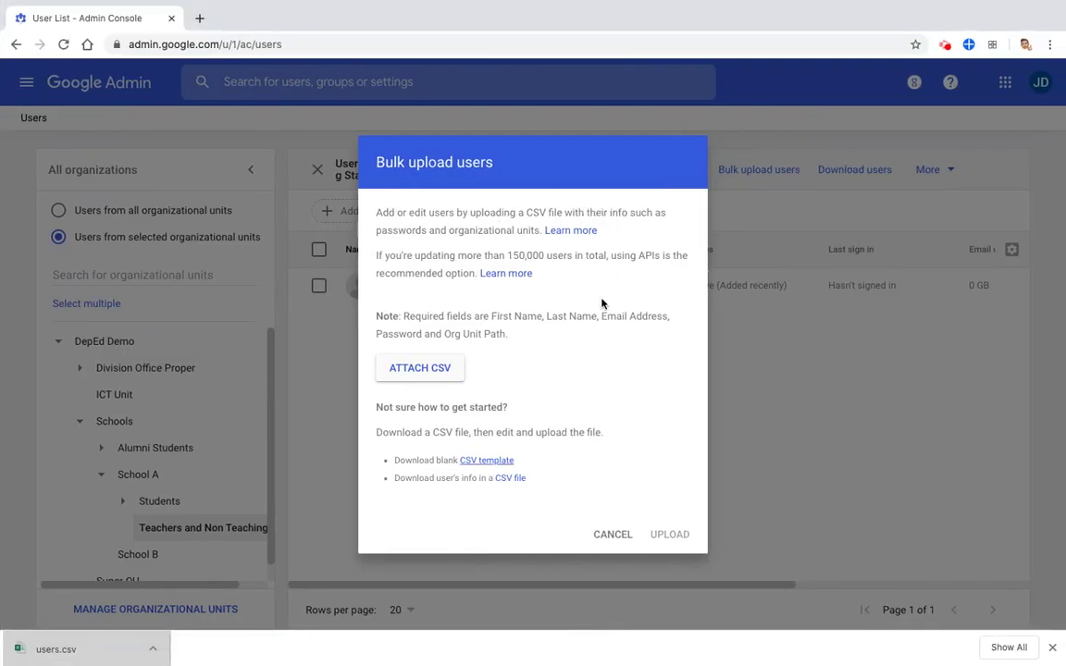
{"action": "left_click", "coordinate": [613, 552]}
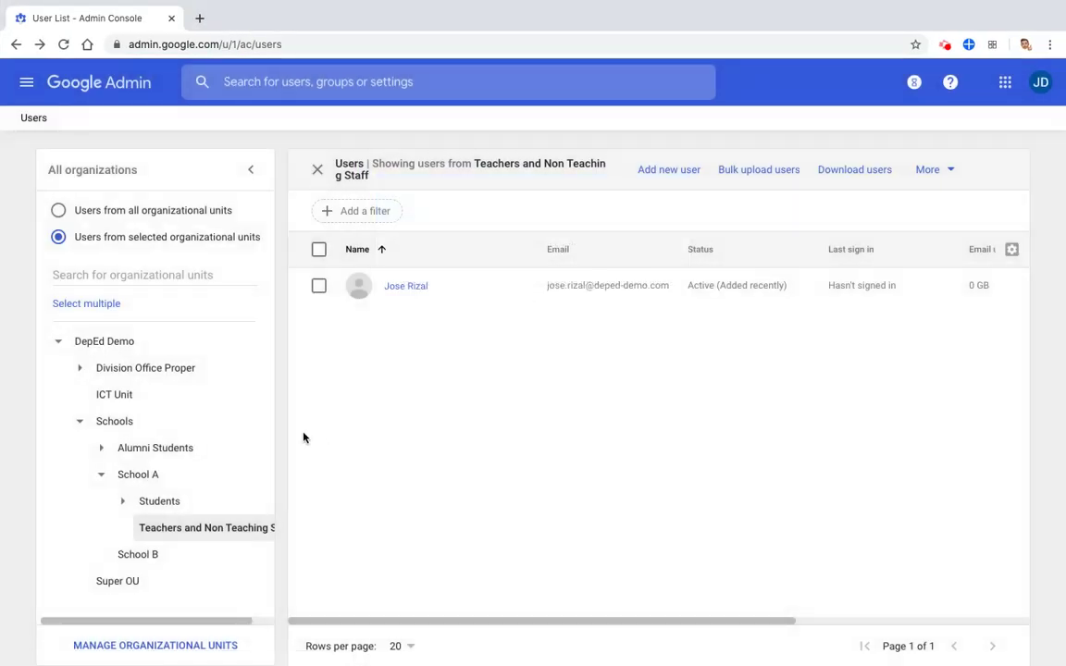
{"action": "left_click", "coordinate": [82, 422]}
Enter /Schools/School A/Teachers and Non Teaching Staff as the Org Unit Path in F2
{"action": "left_click", "coordinate": [82, 423]}
{"action": "left_click", "coordinate": [245, 533]}
{"action": "key", "text": "ctrl+Left"}
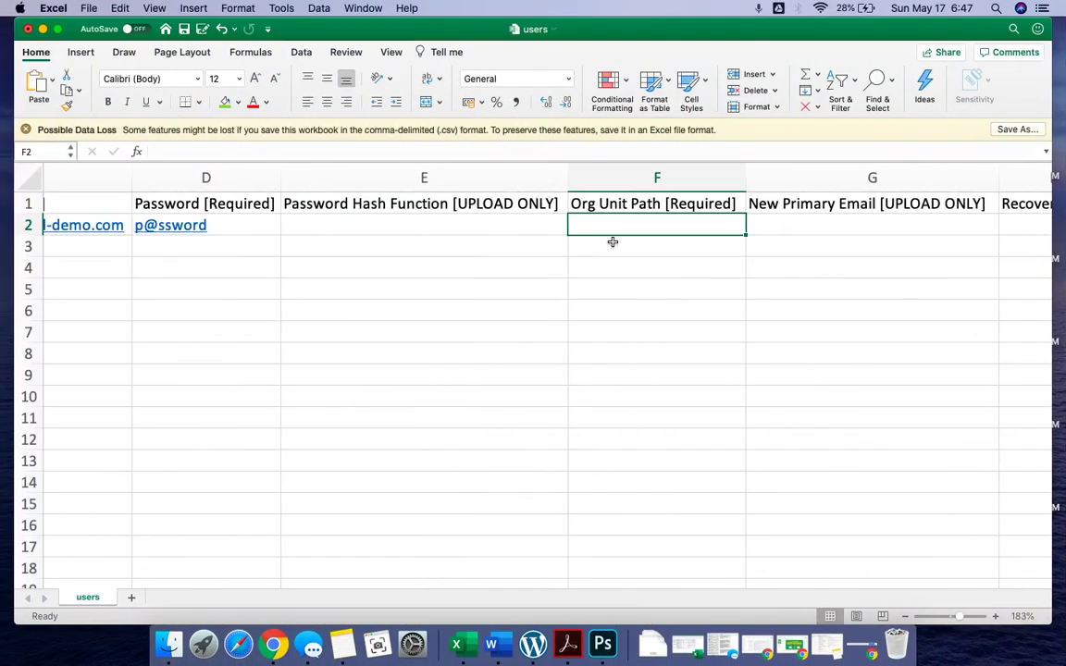
{"action": "type", "text": "/Schools/School A/Teachers and No"}
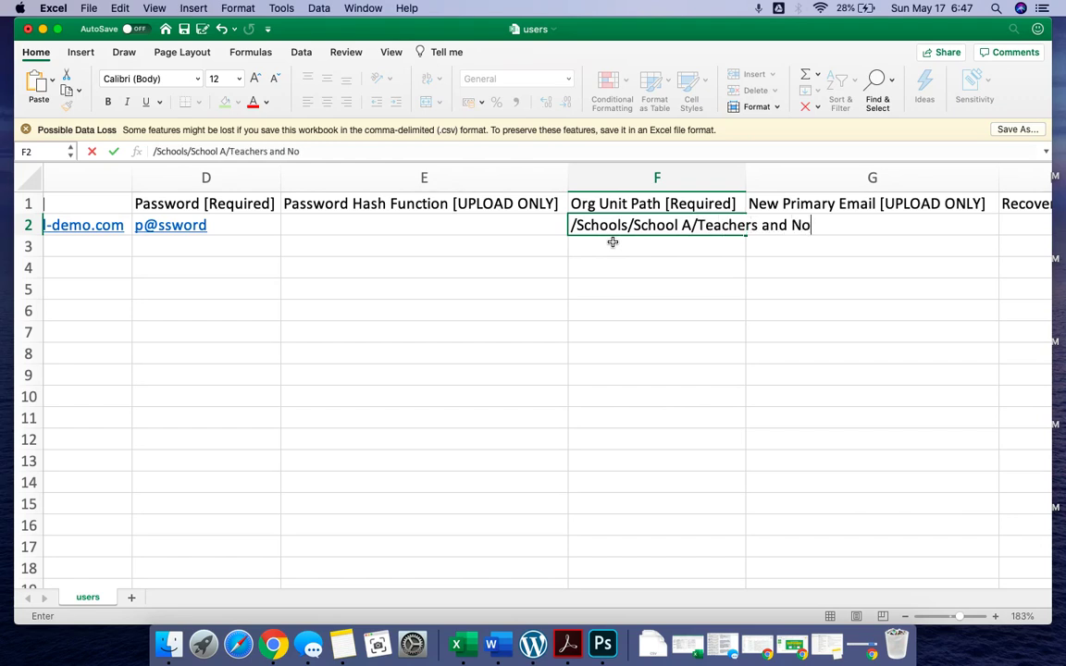
{"action": "type", "text": "n Teaching Staff"}
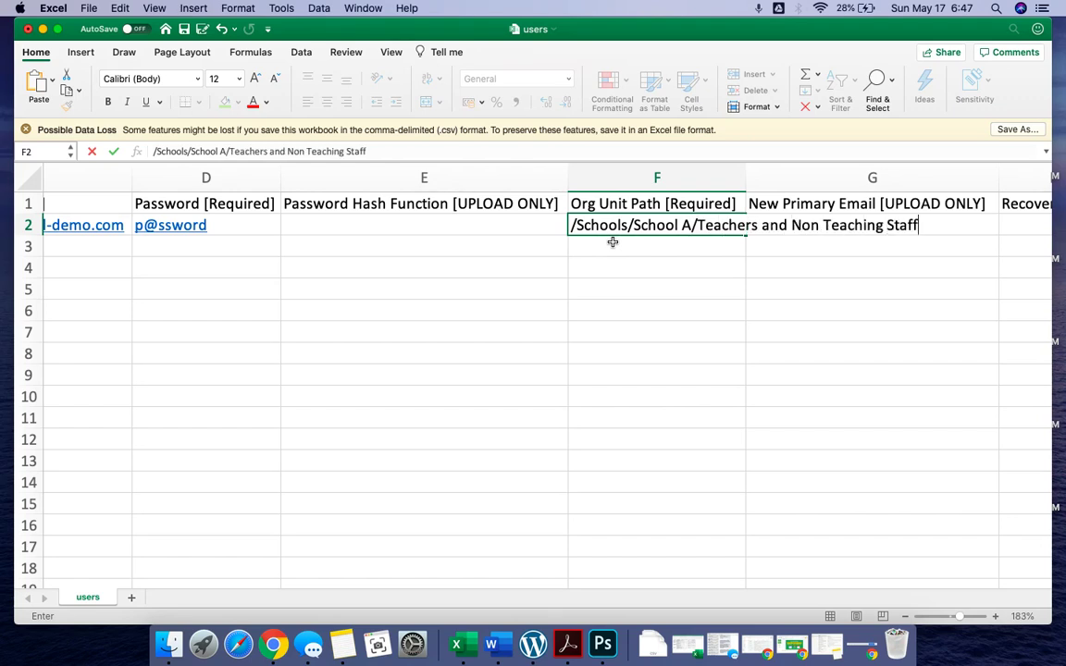
{"action": "key", "text": "Return"}
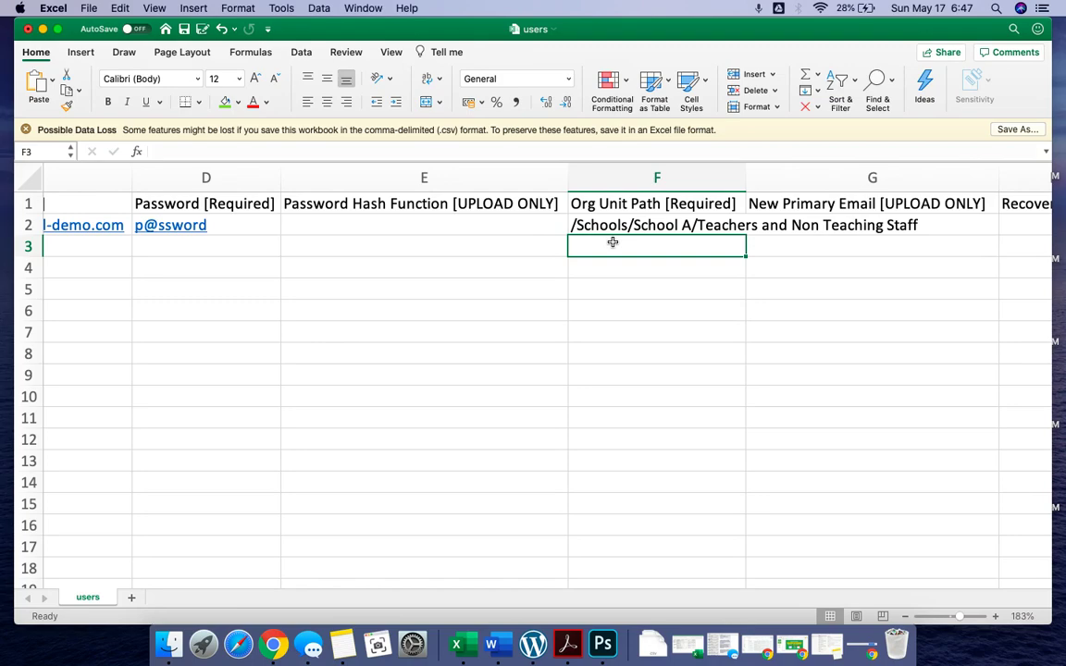
Enter the second user's first and last name in A3 and B3
{"action": "scroll", "coordinate": [613, 241], "scroll_direction": "down", "scroll_amount": 5}
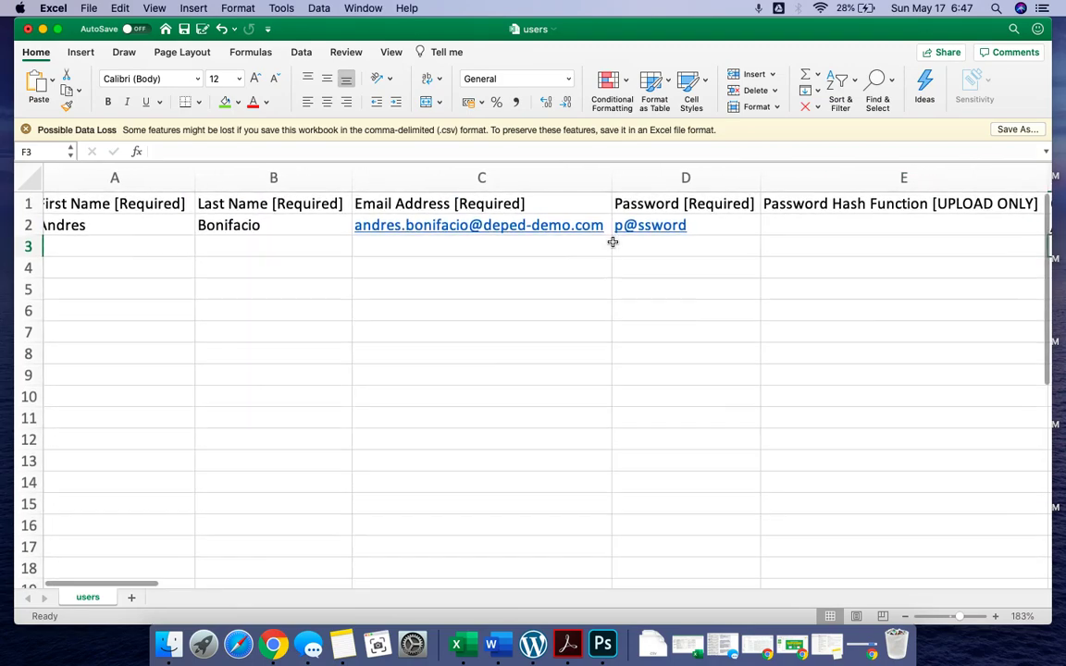
{"action": "scroll", "coordinate": [612, 242], "scroll_direction": "up", "scroll_amount": 5}
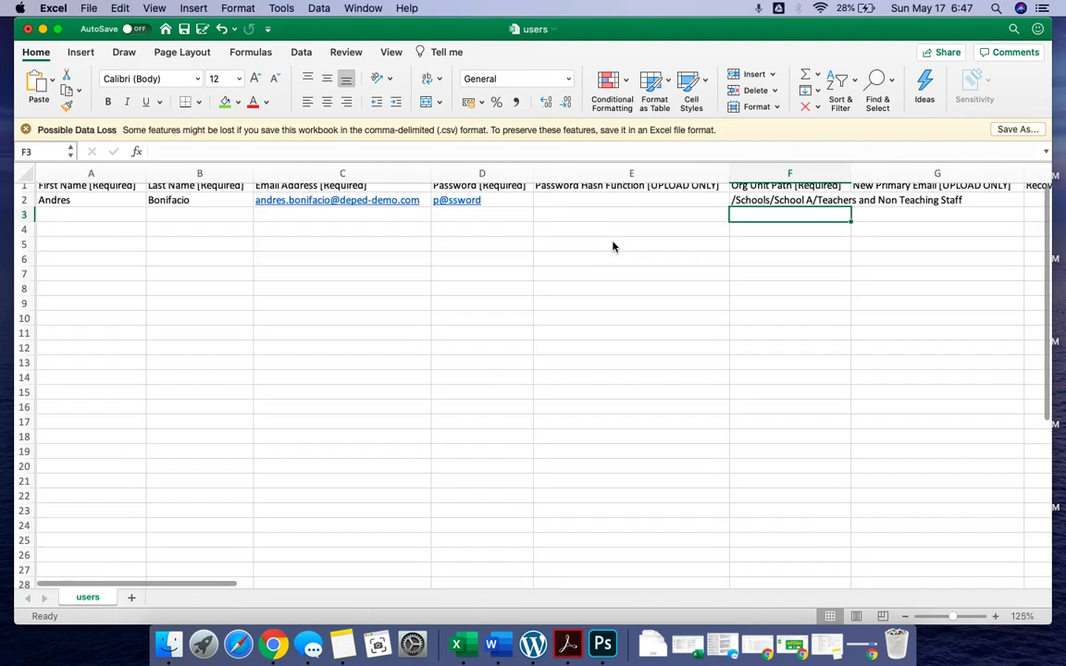
{"action": "scroll", "coordinate": [550, 241], "scroll_direction": "up", "scroll_amount": 1}
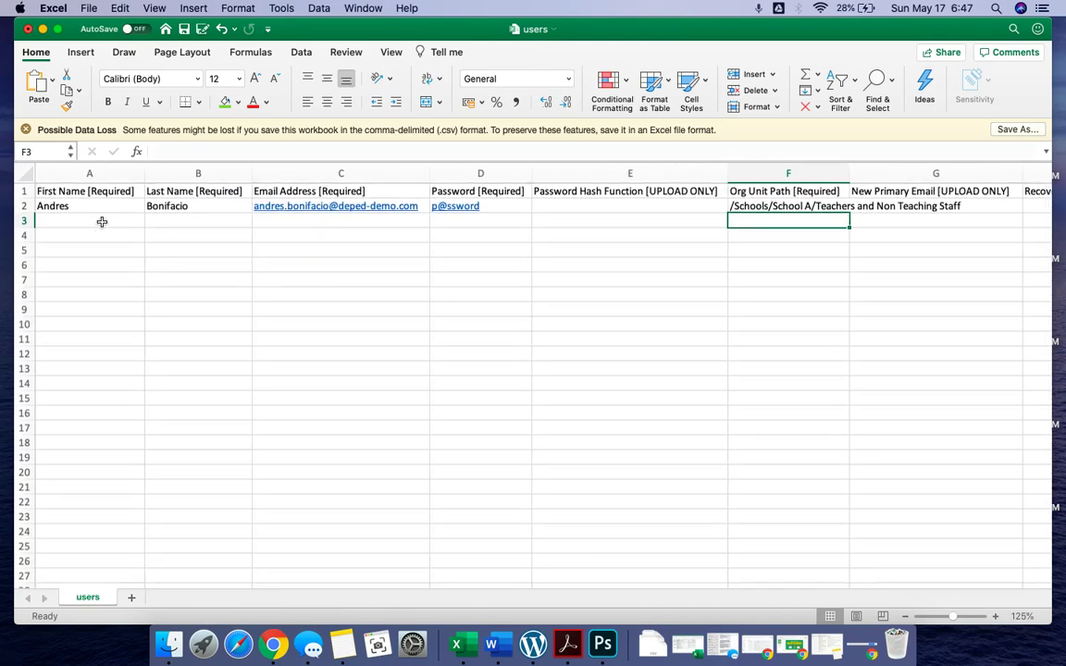
{"action": "left_click", "coordinate": [102, 222]}
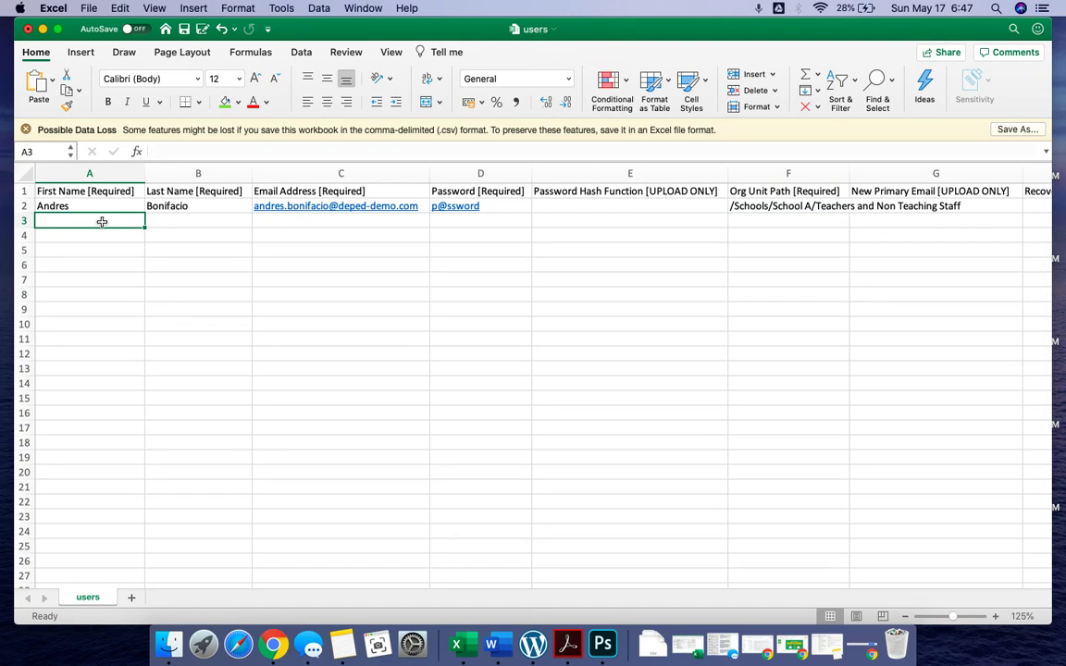
{"action": "type", "text": "Juna"}
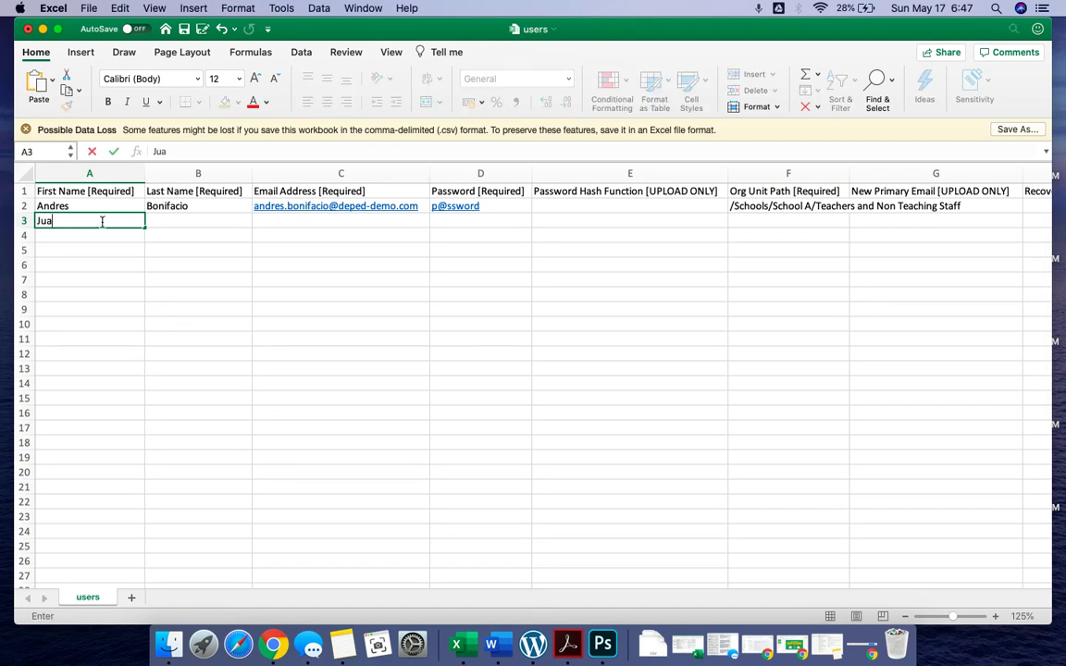
{"action": "type", "text": "n"}
{"action": "key", "text": "Tab"}
{"action": "type", "text": "Luna"}
{"action": "key", "text": "Return"}
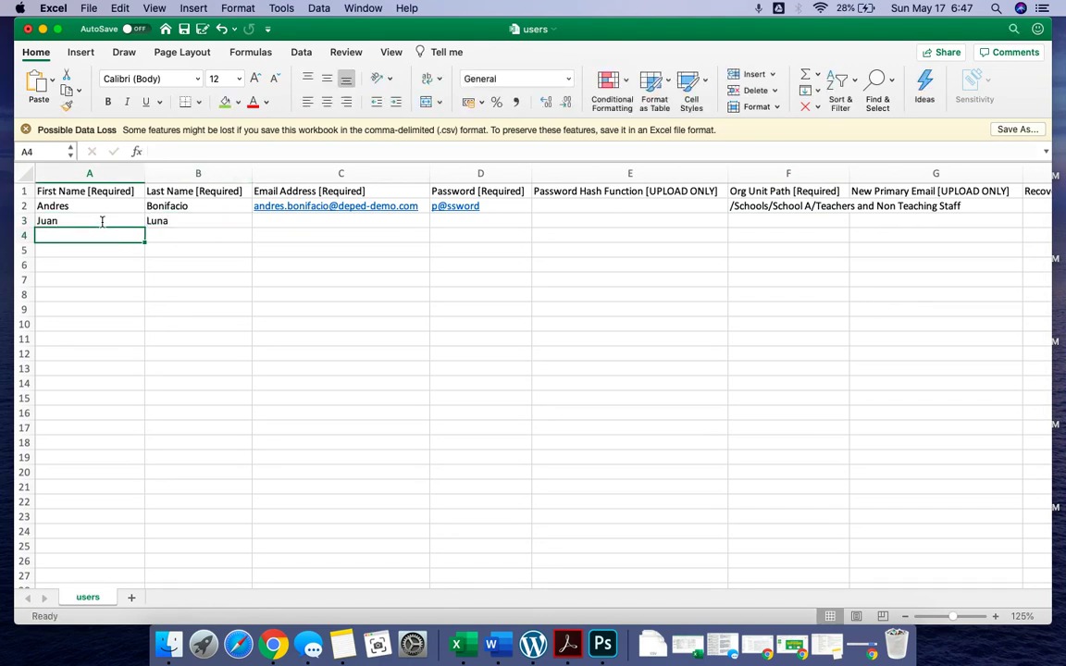
Enter the third user's first and last name in A4 and B4, correcting the first name
{"action": "type", "text": "Antonio Luna"}
{"action": "key", "text": "Tab"}
{"action": "key", "text": "Tab"}
{"action": "left_click", "coordinate": [182, 239]}
{"action": "left_click", "coordinate": [106, 236]}
{"action": "type", "text": "Antonio"}
{"action": "key", "text": "Tab"}
{"action": "type", "text": "Luna"}
{"action": "key", "text": "Tab"}
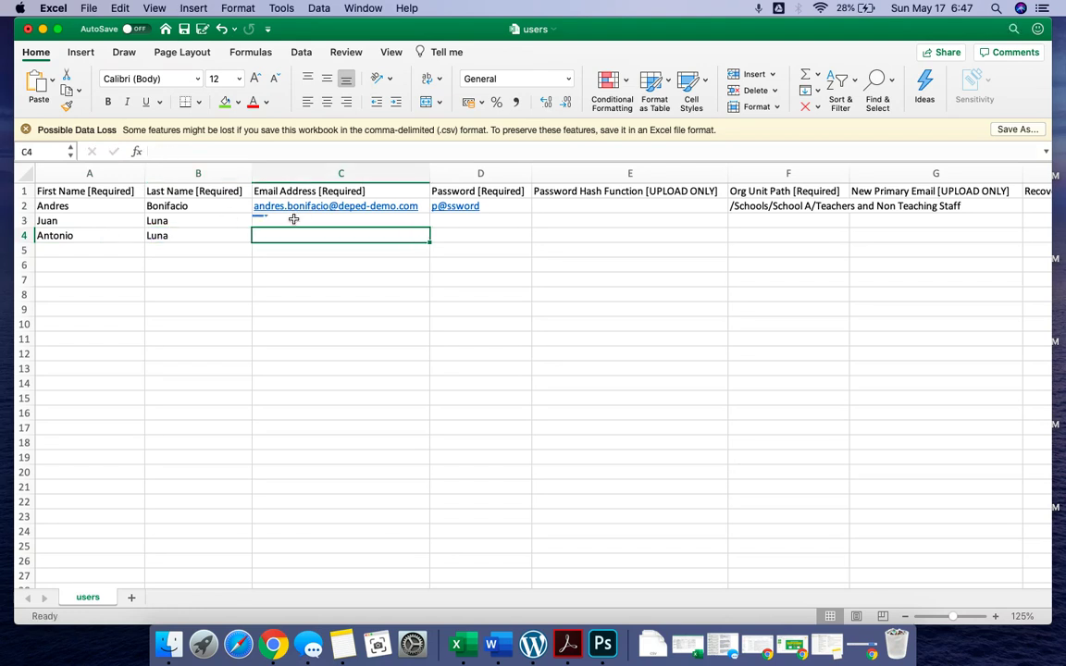
{"action": "left_click", "coordinate": [295, 220]}
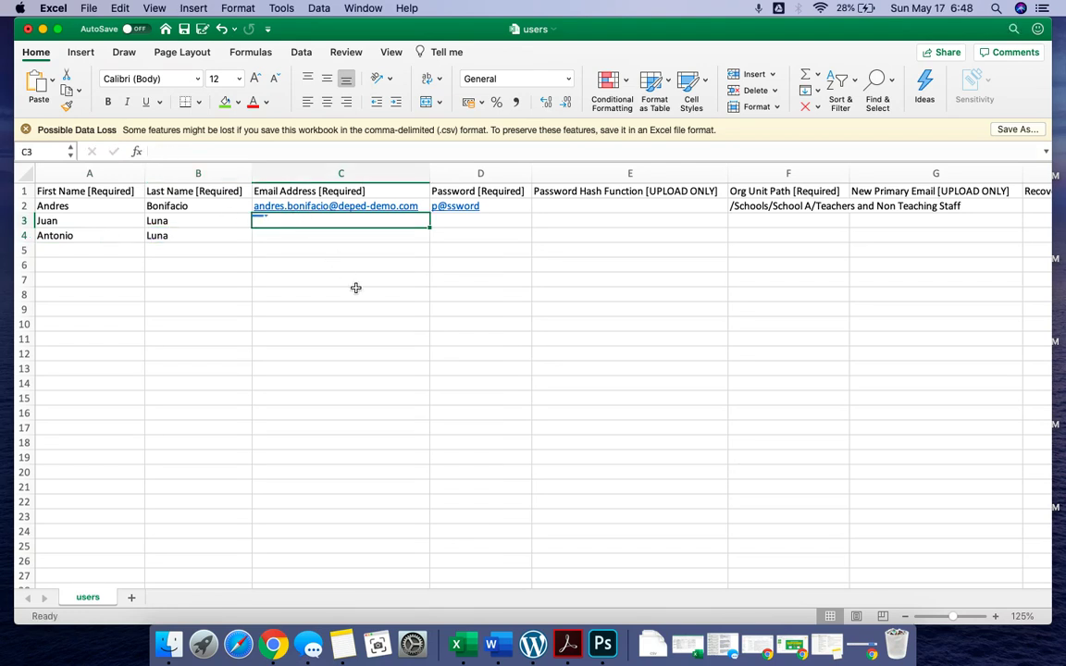
{"action": "type", "text": "∏"}
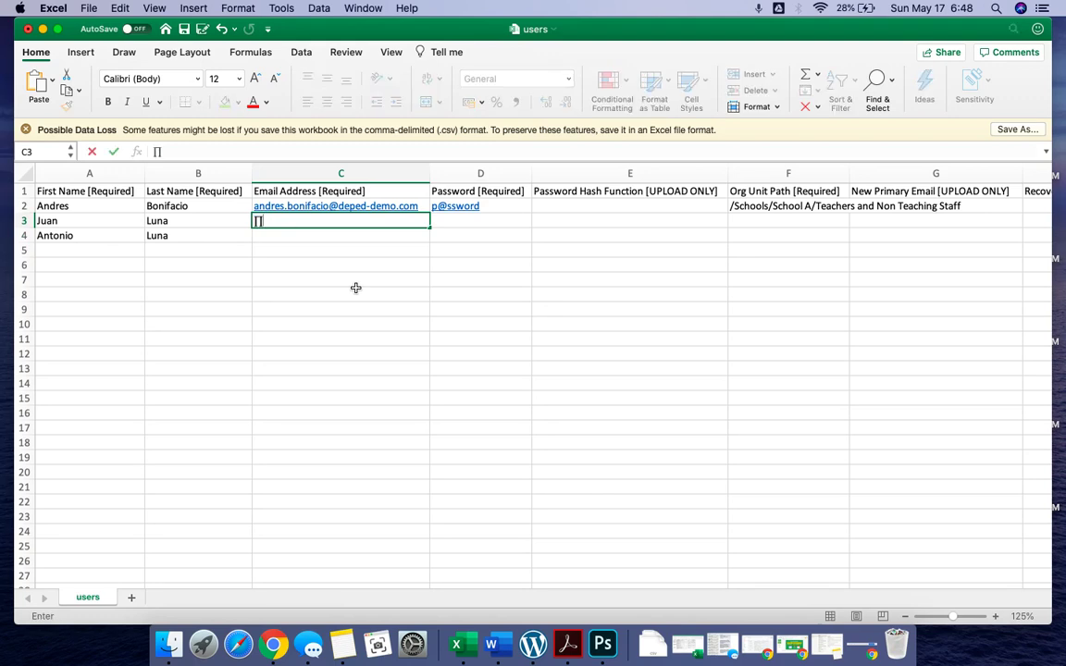
{"action": "key", "text": "BackSpace"}
{"action": "scroll", "coordinate": [355, 288], "scroll_direction": "up", "scroll_amount": 5}
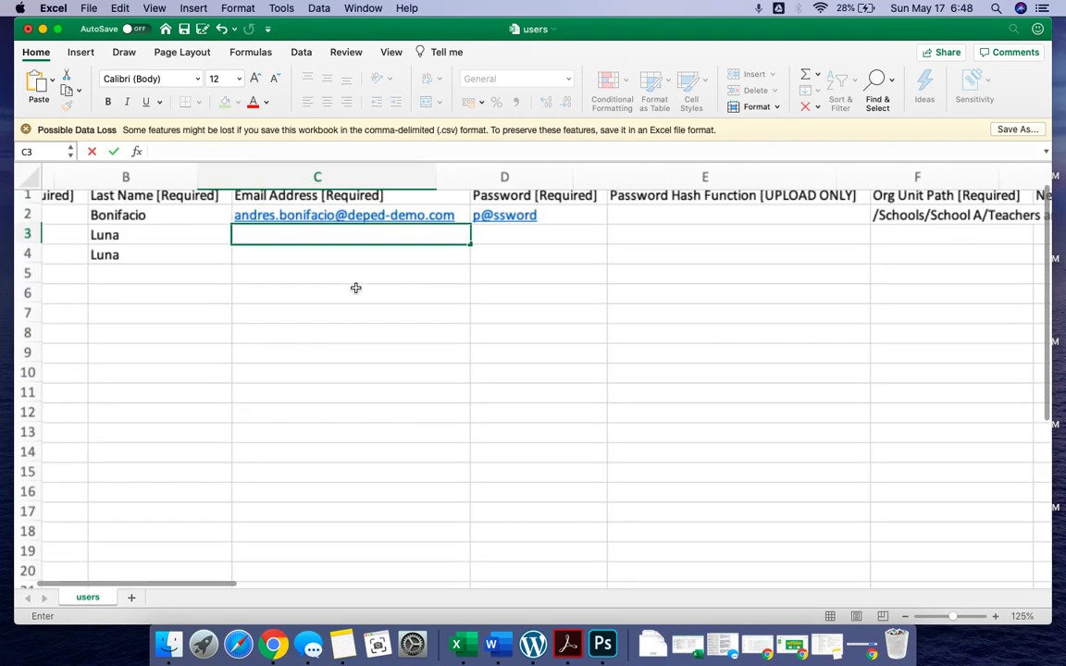
{"action": "type", "text": "=concatn"}
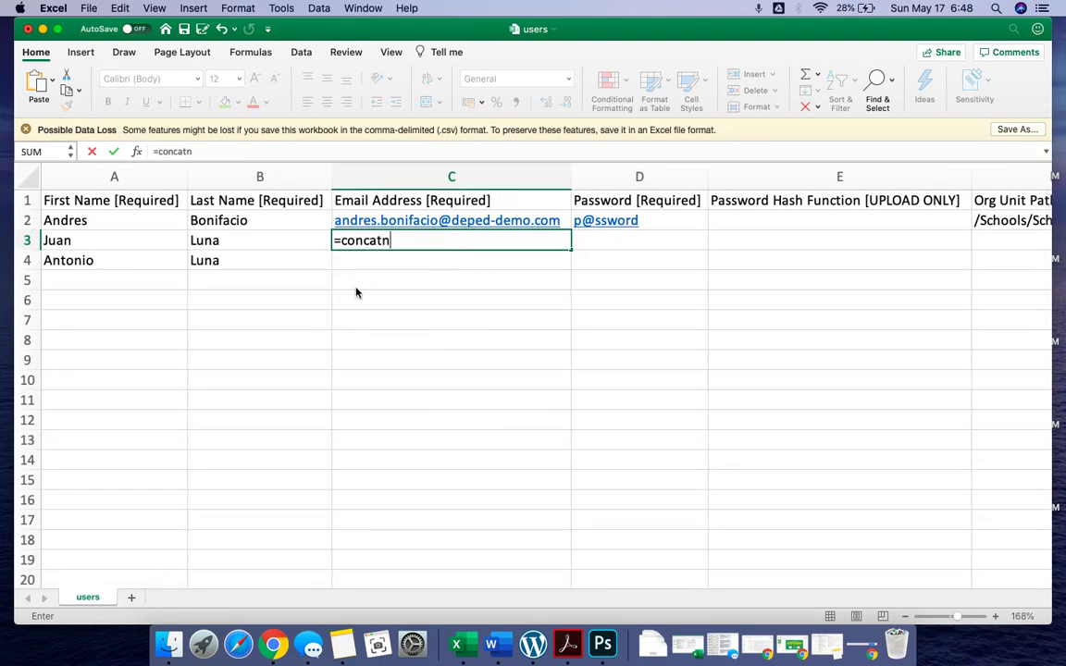
{"action": "key", "text": "BackSpace"}
{"action": "type", "text": "e"}
{"action": "key", "text": "Tab"}
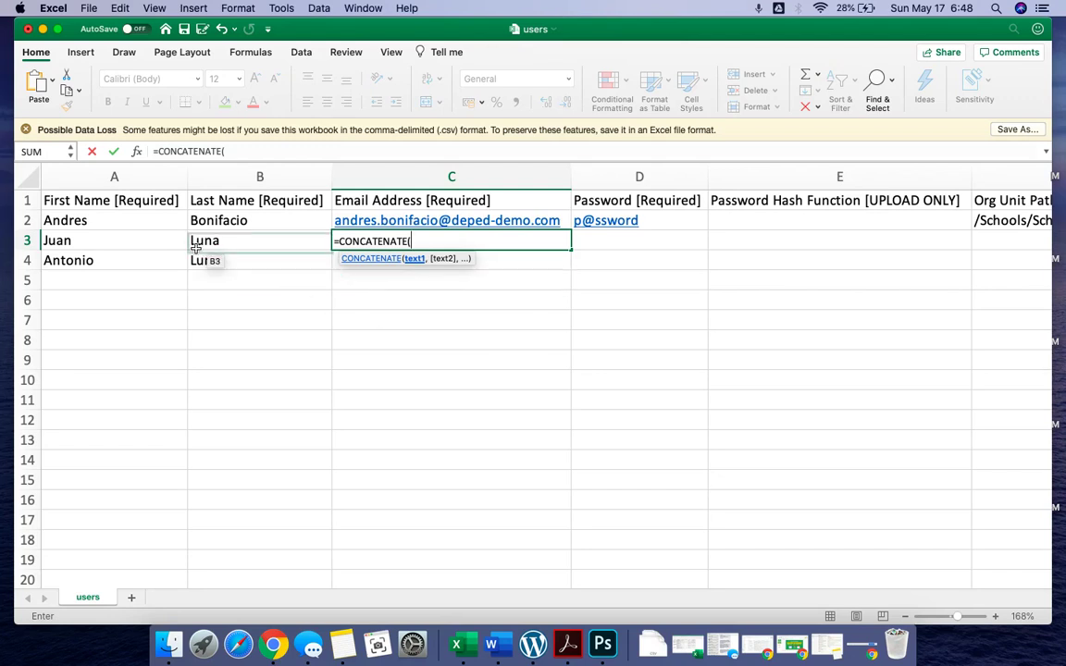
{"action": "left_click", "coordinate": [108, 240]}
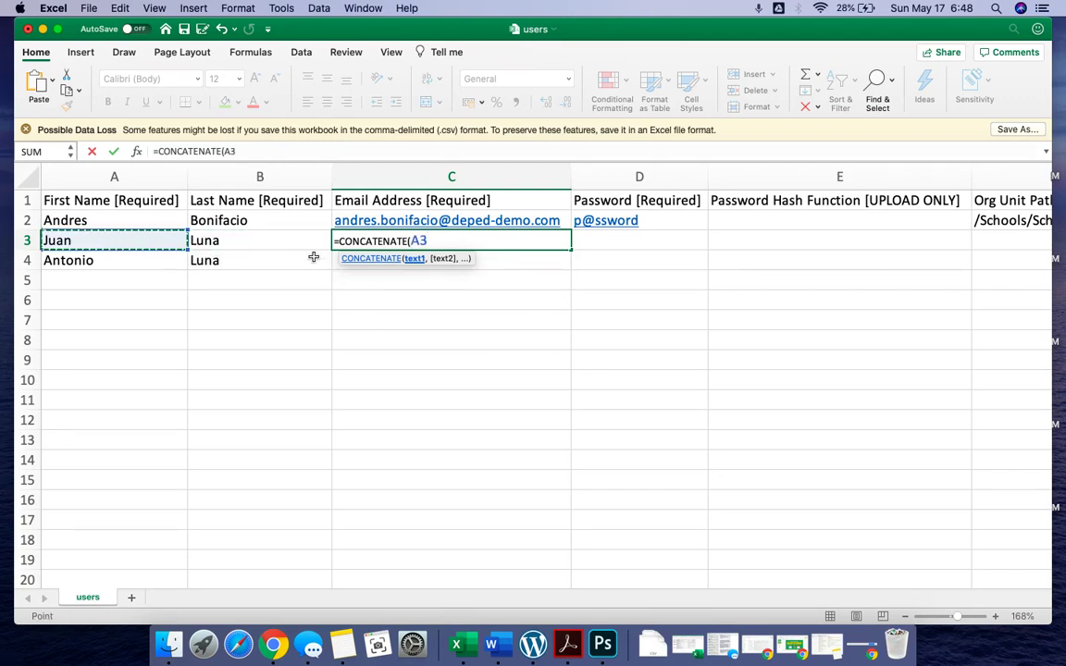
{"action": "type", "text": ",\"."}
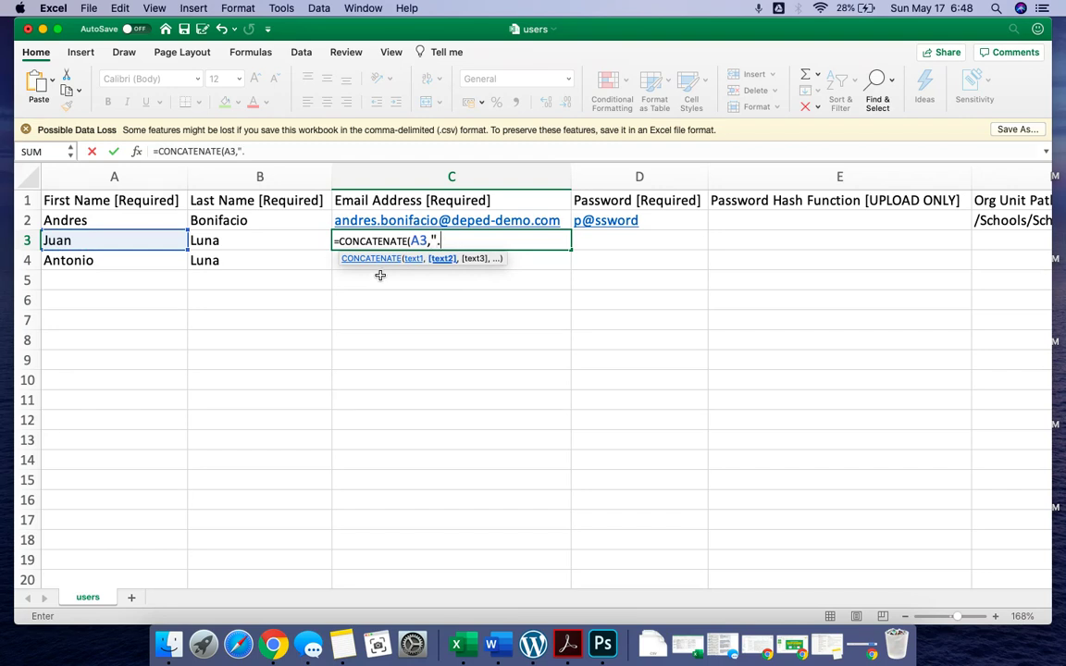
{"action": "type", "text": "\","}
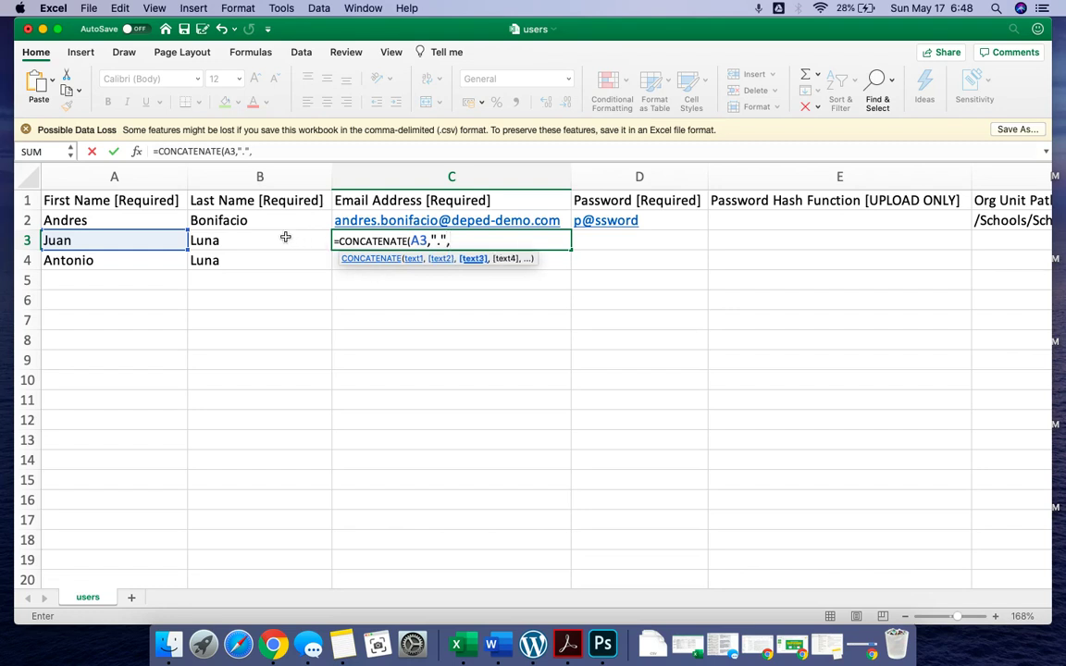
{"action": "left_click", "coordinate": [283, 238]}
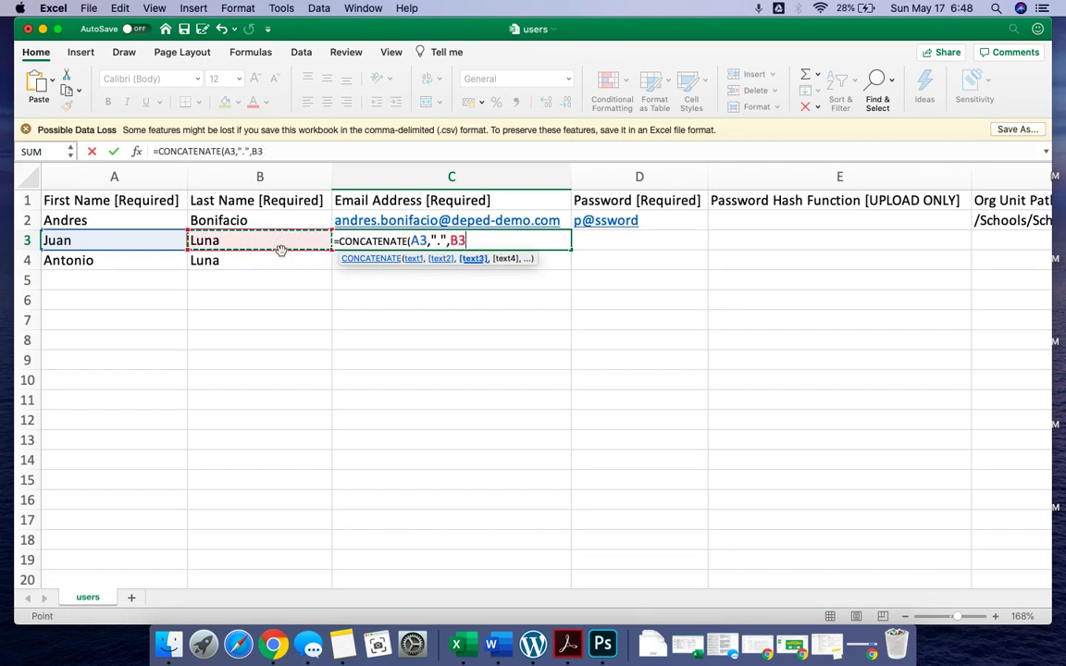
{"action": "type", "text": ","}
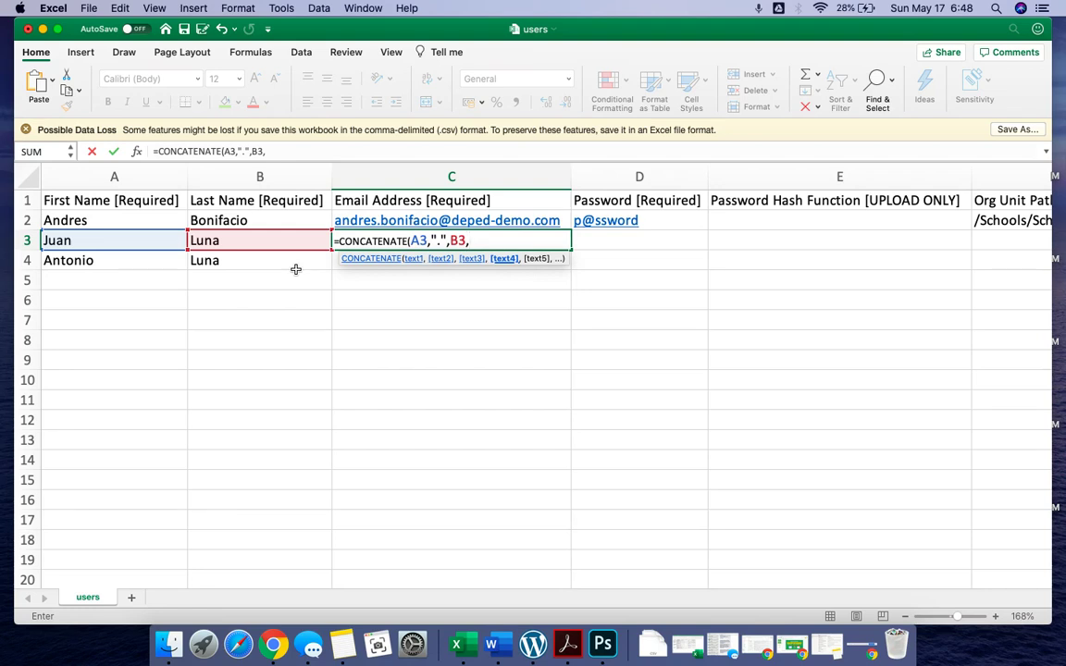
{"action": "type", "text": "\"@deped"}
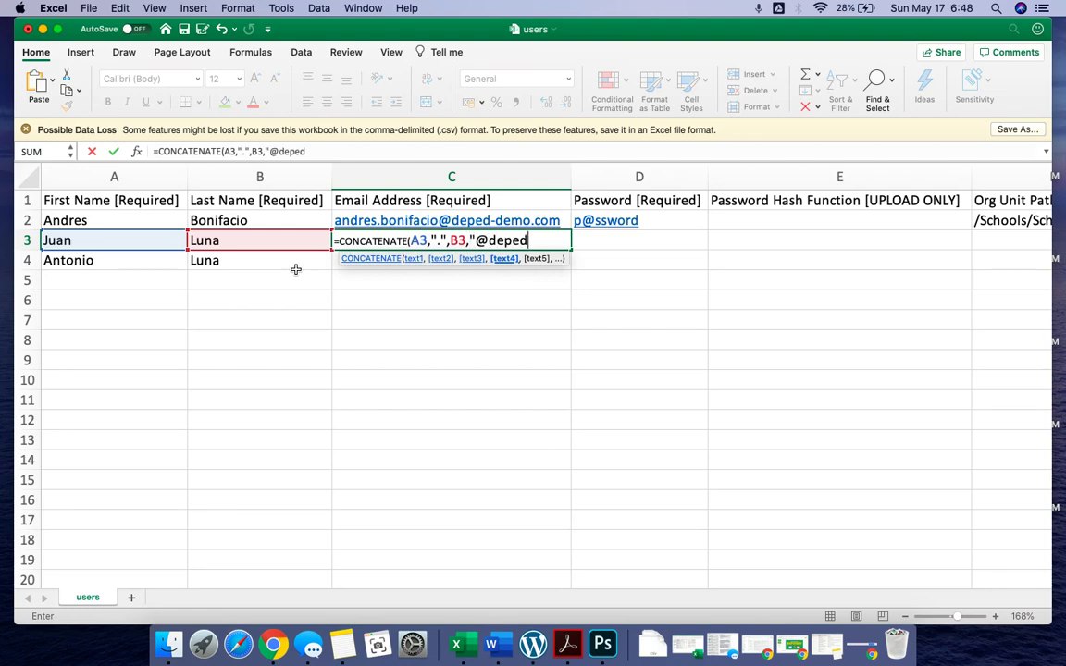
{"action": "type", "text": "-demo.com"}
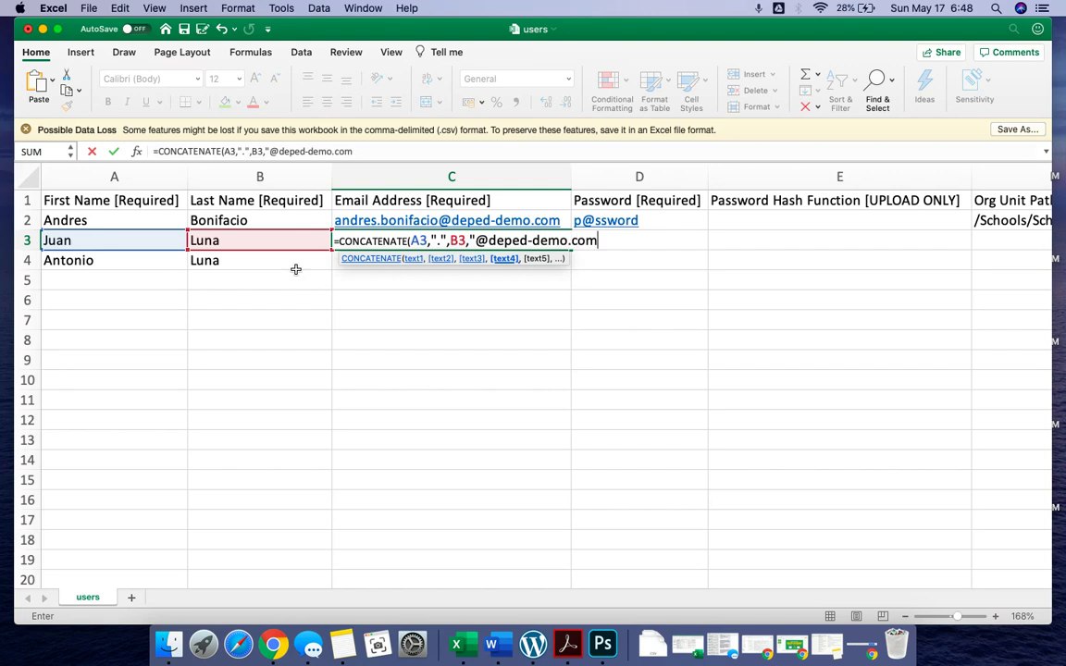
{"action": "type", "text": "\""}
{"action": "key", "text": "Return"}
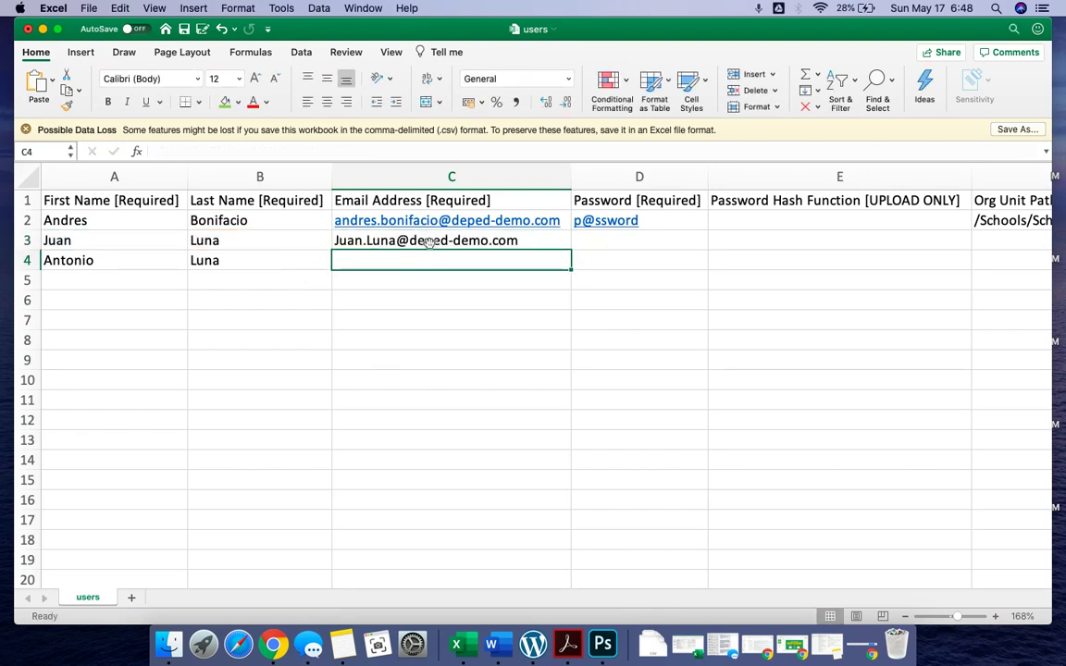
Fill the e-mail formula, password and org unit path down to row 4, then save the CSV
{"action": "left_click", "coordinate": [561, 242]}
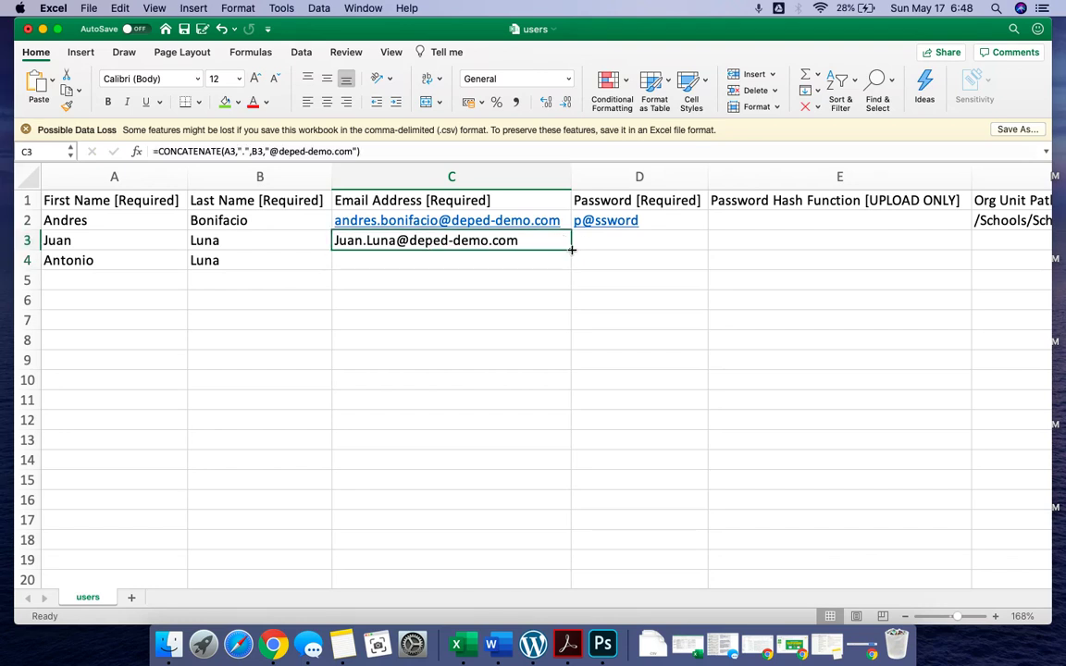
{"action": "left_click_drag", "start_coordinate": [572, 249], "coordinate": [571, 269]}
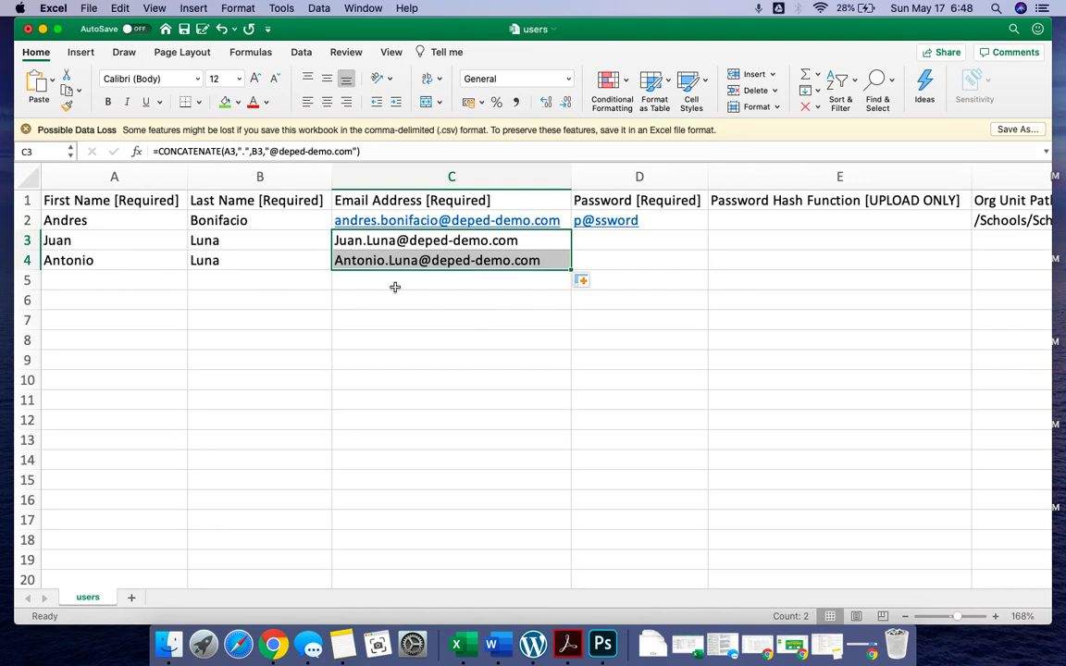
{"action": "left_click", "coordinate": [694, 221]}
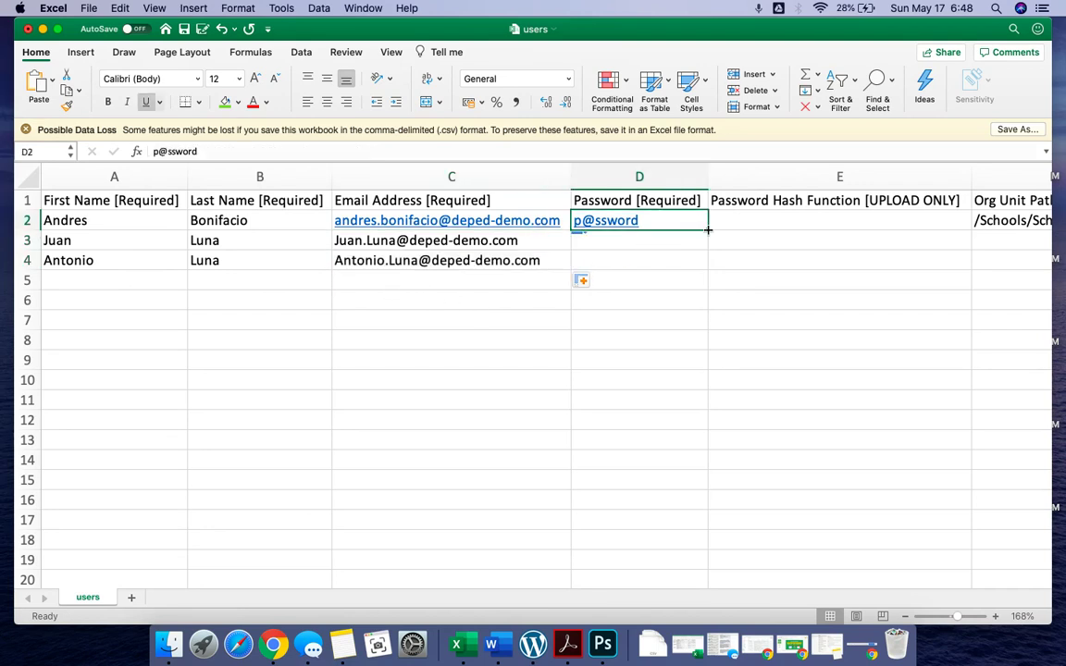
{"action": "left_click_drag", "start_coordinate": [708, 233], "coordinate": [709, 268]}
{"action": "scroll", "coordinate": [867, 271], "scroll_direction": "right", "scroll_amount": 3}
{"action": "scroll", "coordinate": [866, 271], "scroll_direction": "right", "scroll_amount": 4}
{"action": "left_click", "coordinate": [696, 227]}
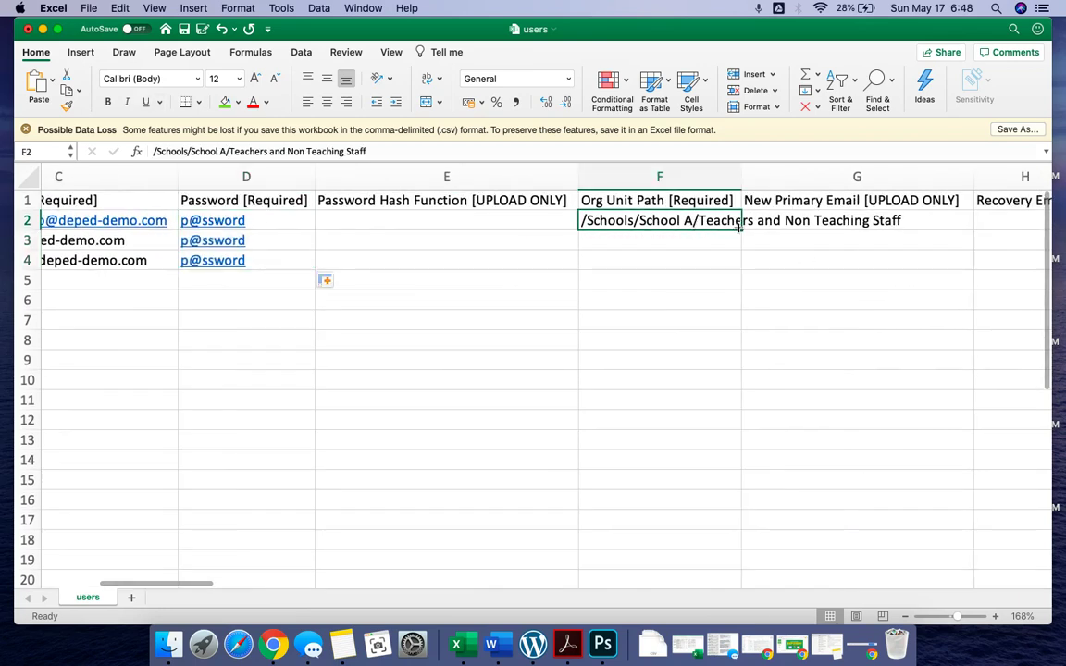
{"action": "left_click_drag", "start_coordinate": [739, 226], "coordinate": [742, 269]}
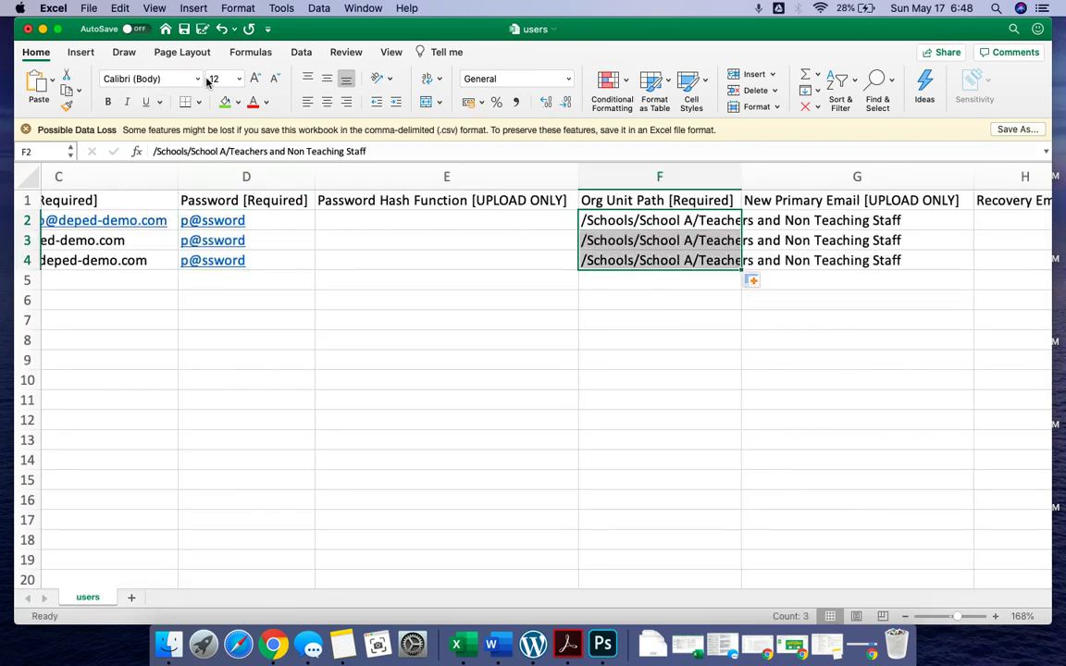
{"action": "left_click", "coordinate": [183, 29]}
{"action": "key", "text": "ctrl+Right"}
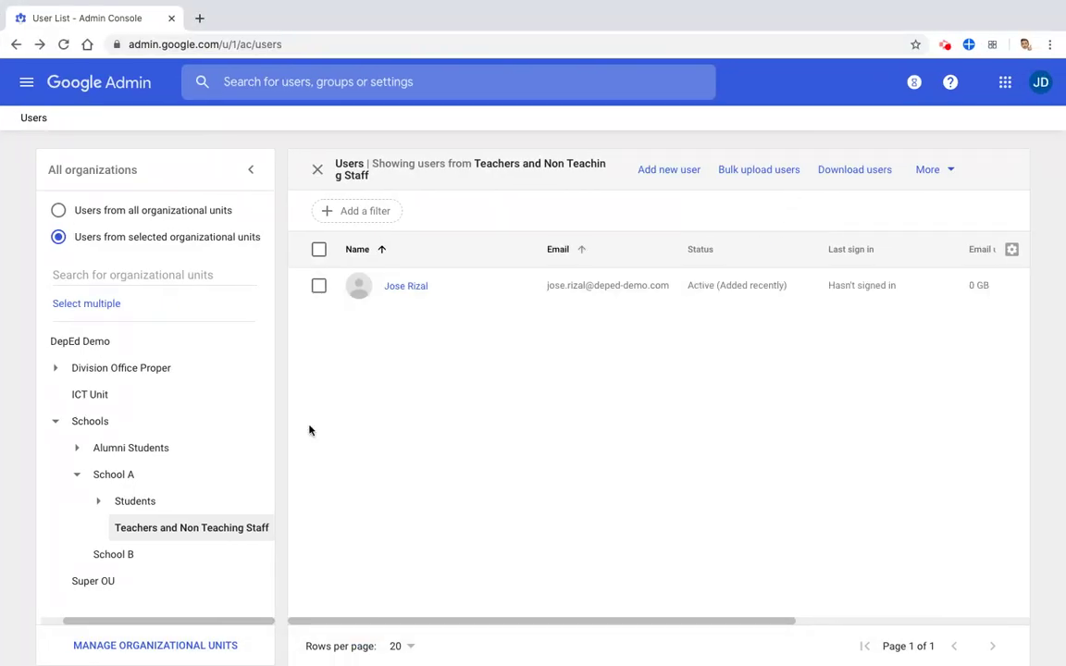
Bulk upload the users.csv file from Downloads to create the new user accounts
{"action": "left_click", "coordinate": [755, 172]}
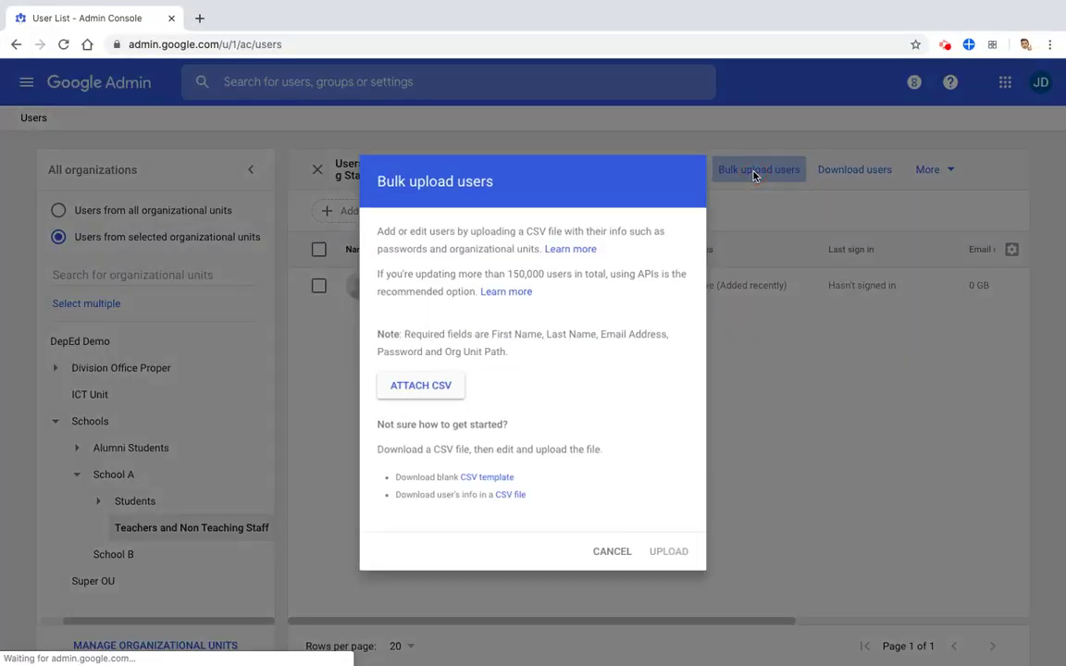
{"action": "left_click", "coordinate": [412, 392]}
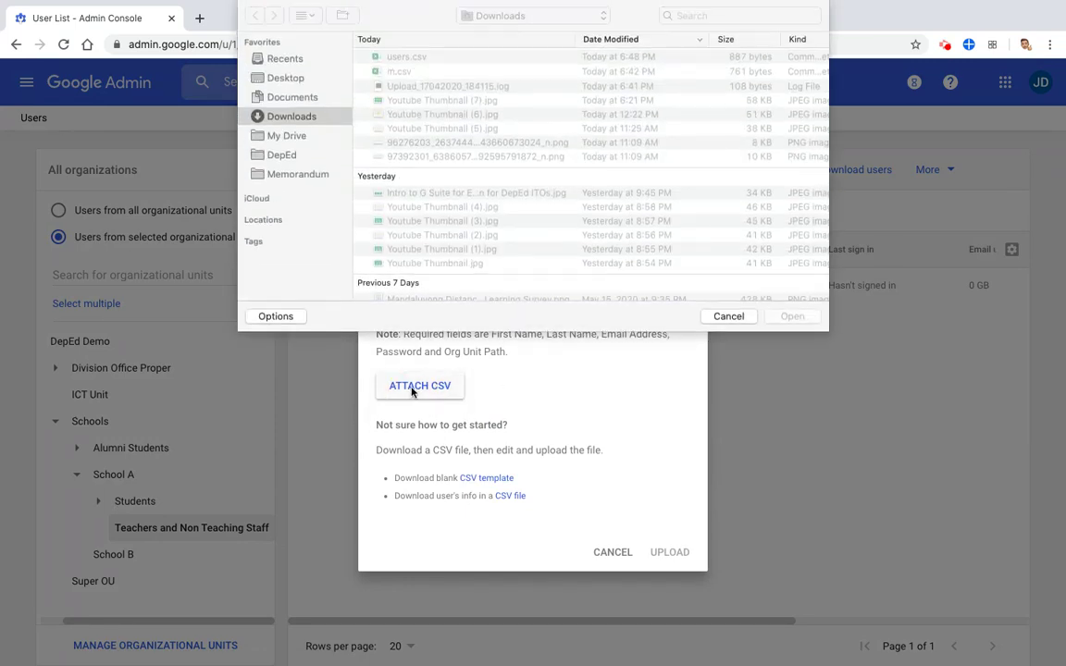
{"action": "left_click", "coordinate": [408, 58]}
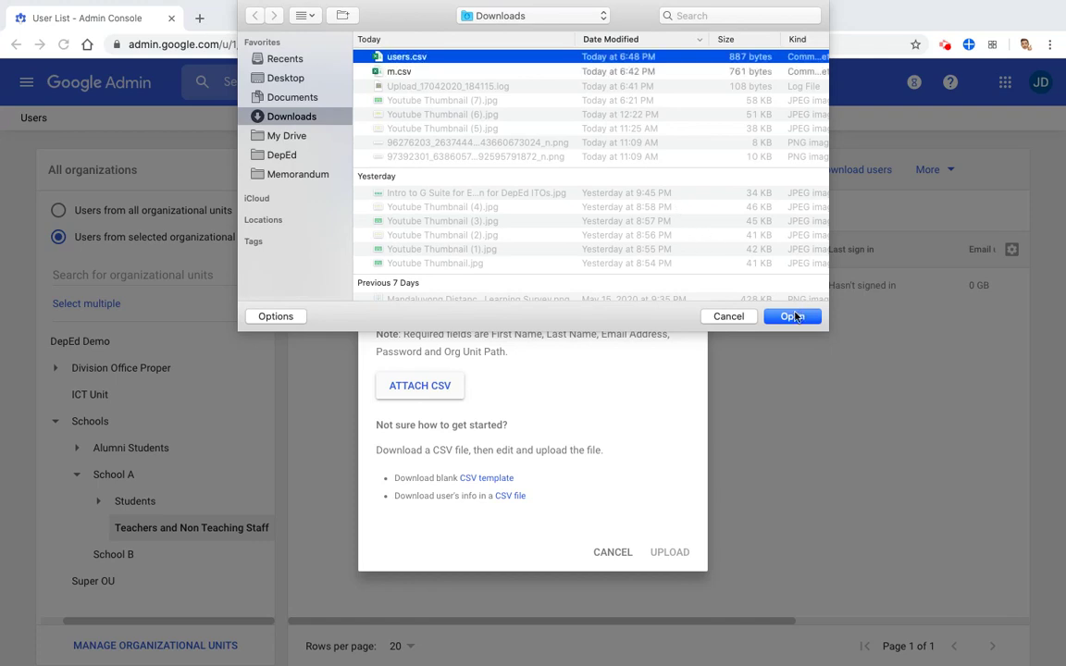
{"action": "left_click", "coordinate": [792, 315]}
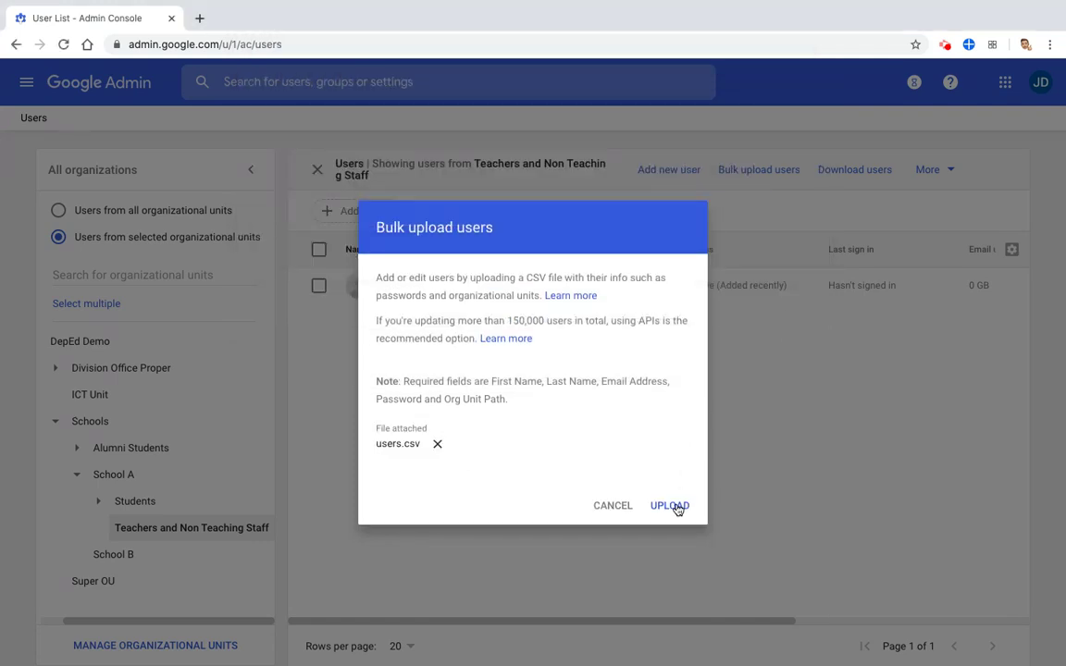
{"action": "left_click", "coordinate": [675, 506]}
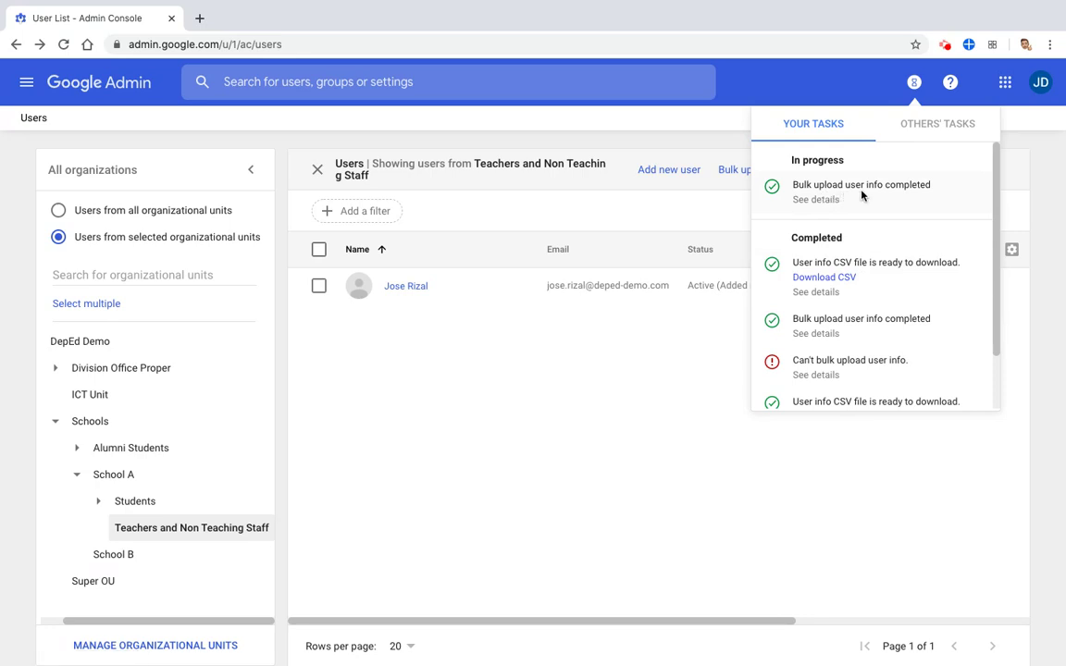
Refresh and open Schools > School A > Teachers and Non Teaching Staff to see its four users
{"action": "left_click", "coordinate": [568, 370]}
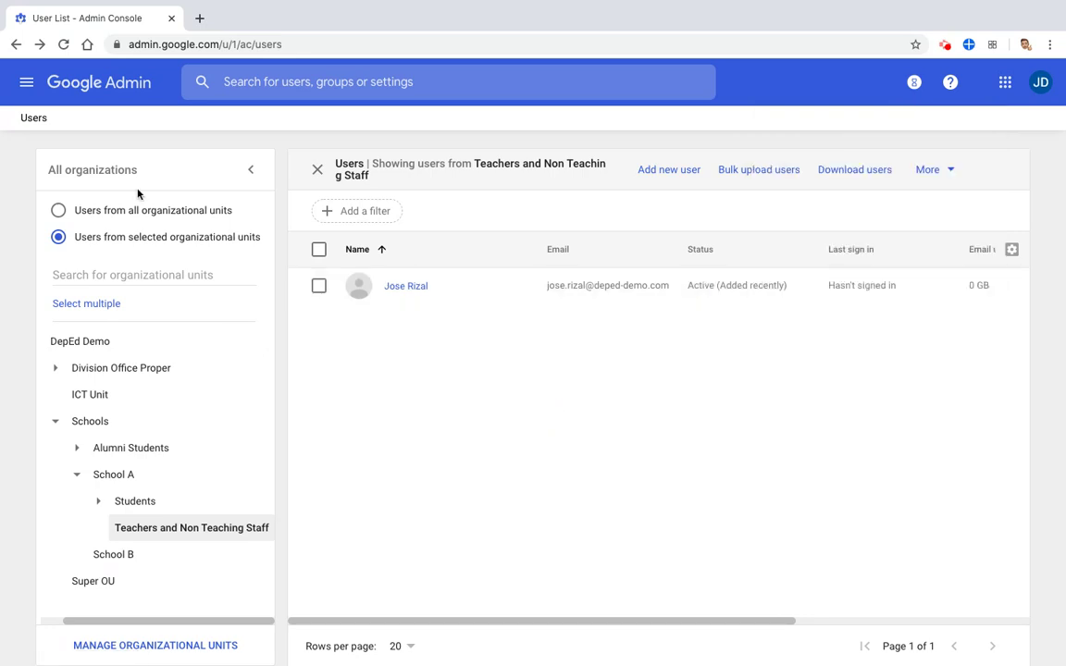
{"action": "left_click", "coordinate": [63, 44]}
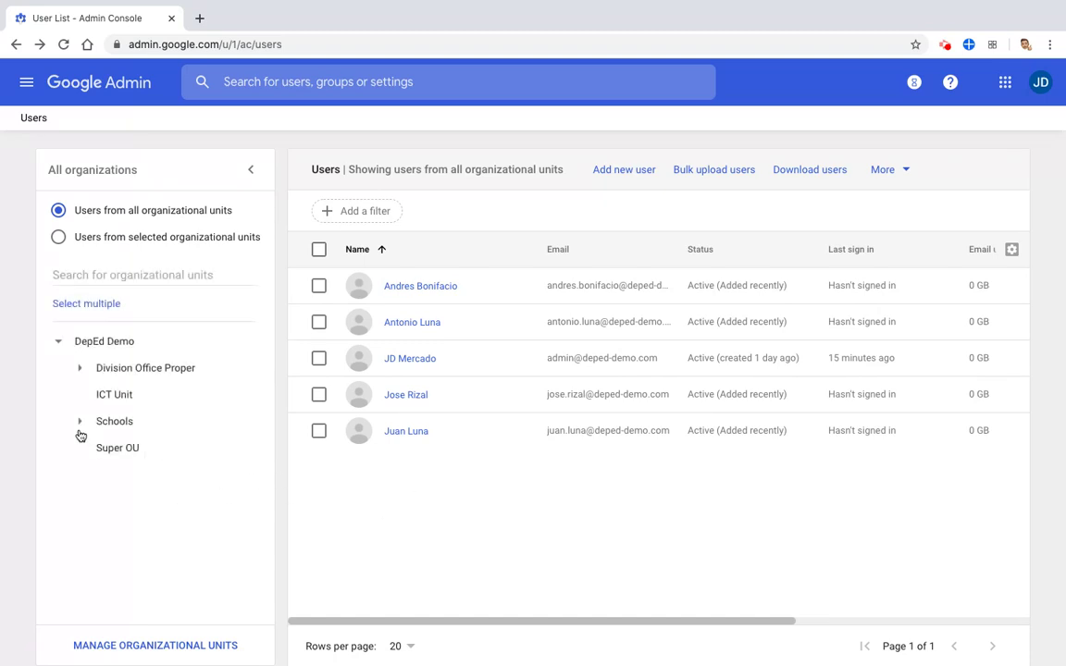
{"action": "left_click", "coordinate": [79, 422]}
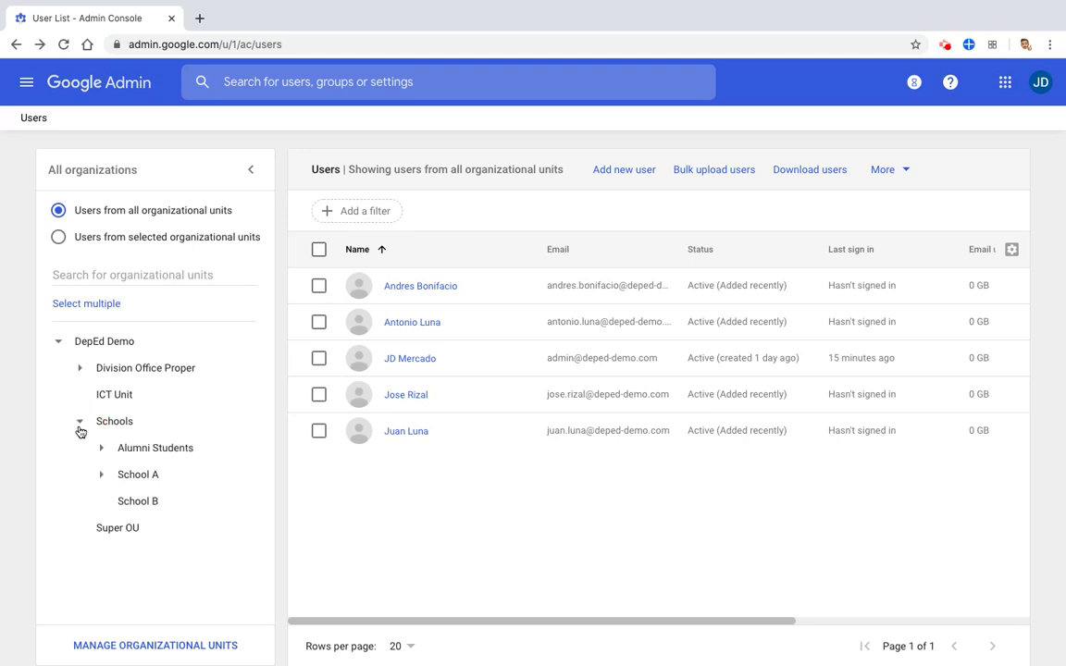
{"action": "left_click", "coordinate": [101, 474]}
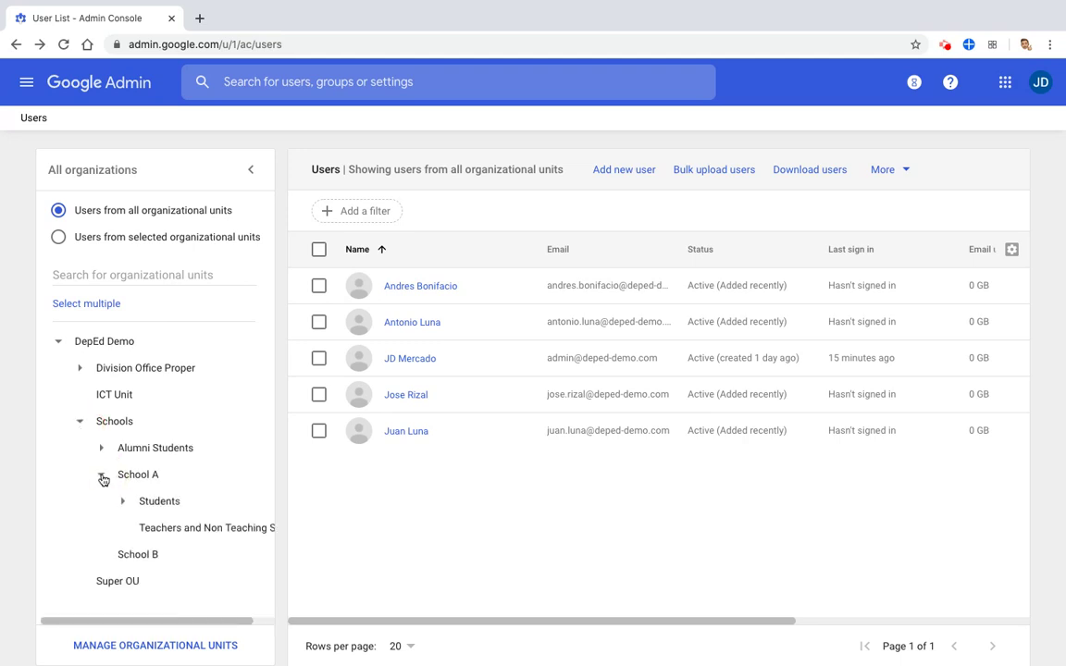
{"action": "left_click", "coordinate": [178, 533]}
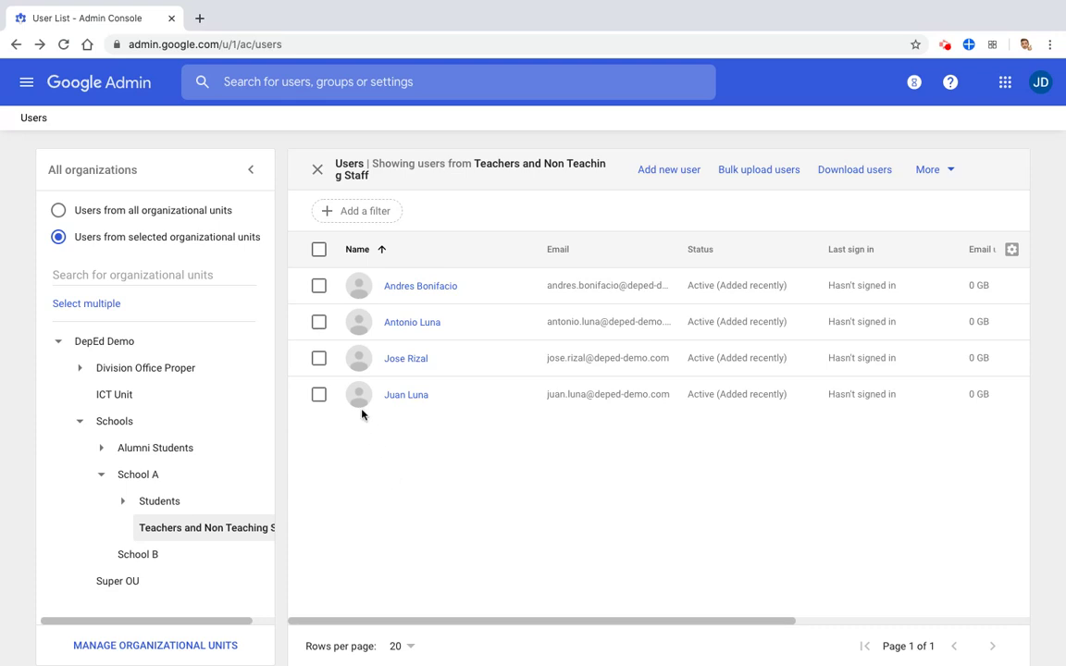
Change the first listed user's organizational unit from Teachers and Non Teaching Staff to School B
{"action": "left_click", "coordinate": [319, 287]}
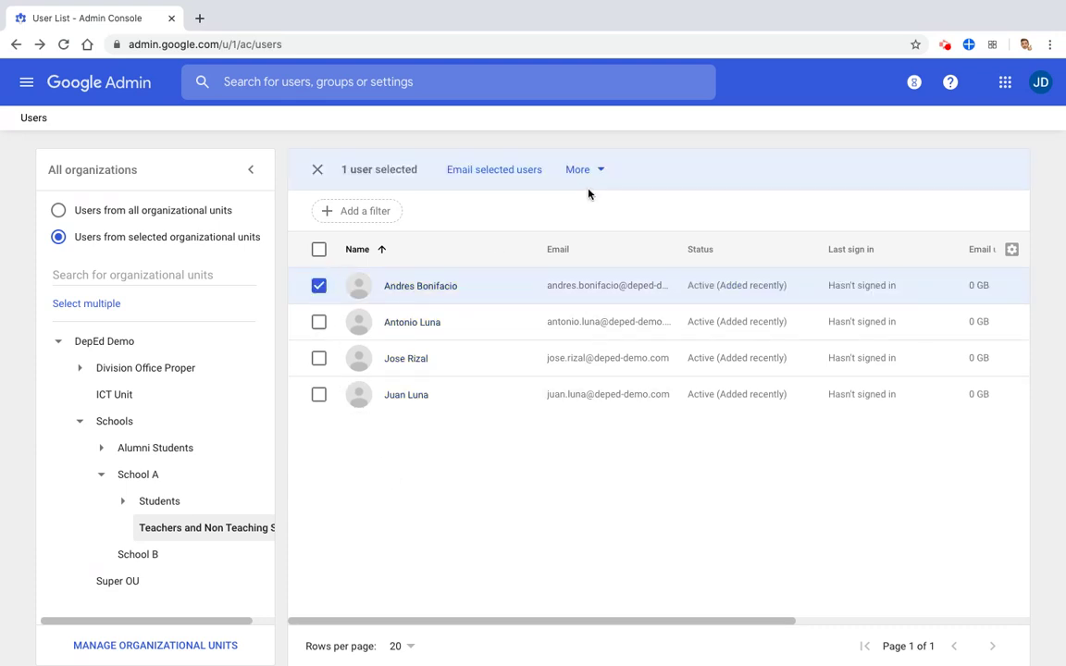
{"action": "left_click", "coordinate": [588, 173]}
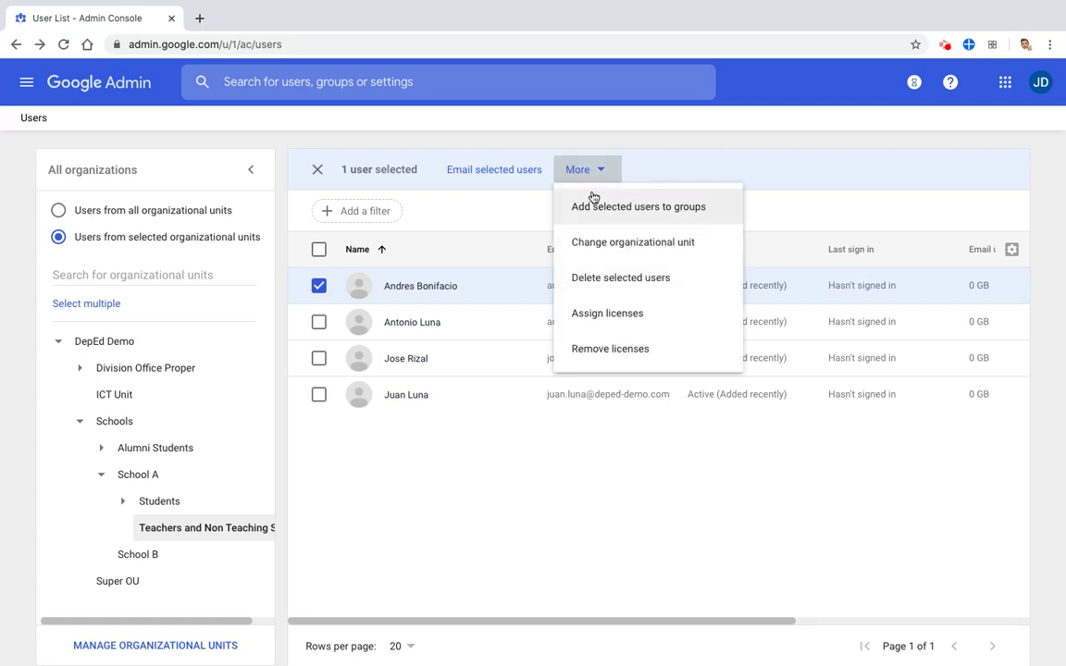
{"action": "left_click", "coordinate": [604, 243]}
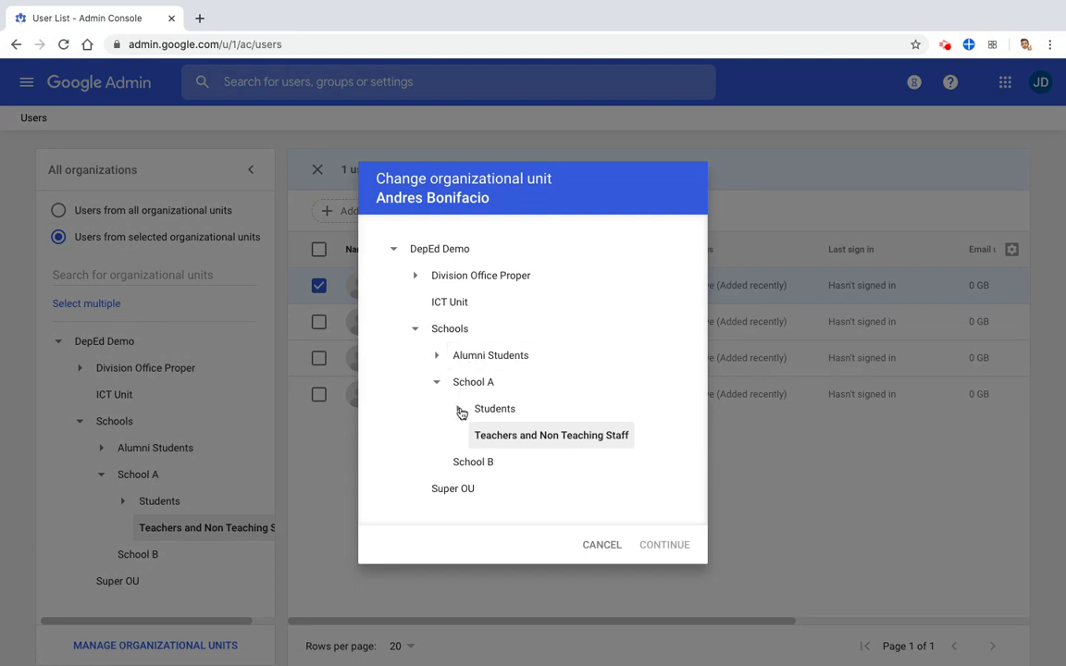
{"action": "left_click", "coordinate": [473, 463]}
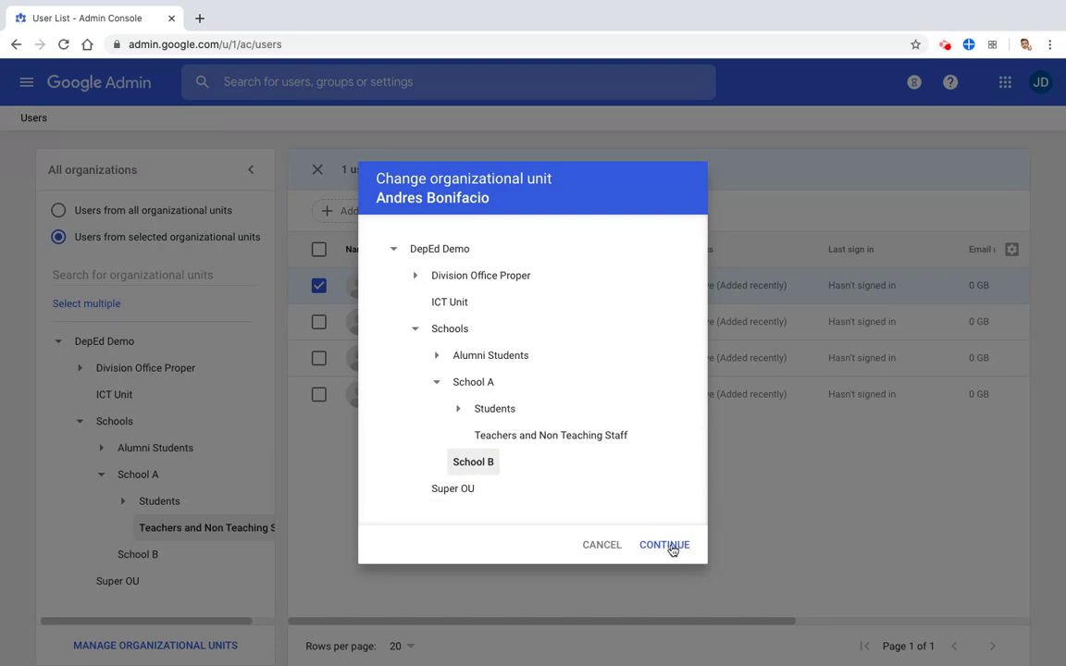
{"action": "left_click", "coordinate": [674, 546]}
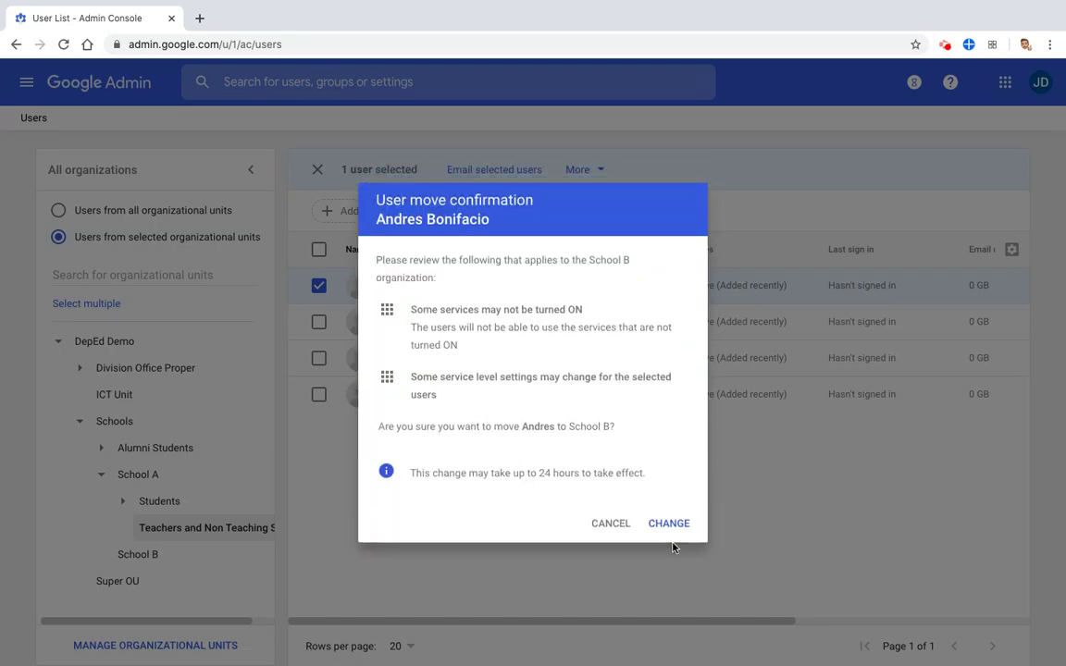
{"action": "left_click", "coordinate": [680, 529]}
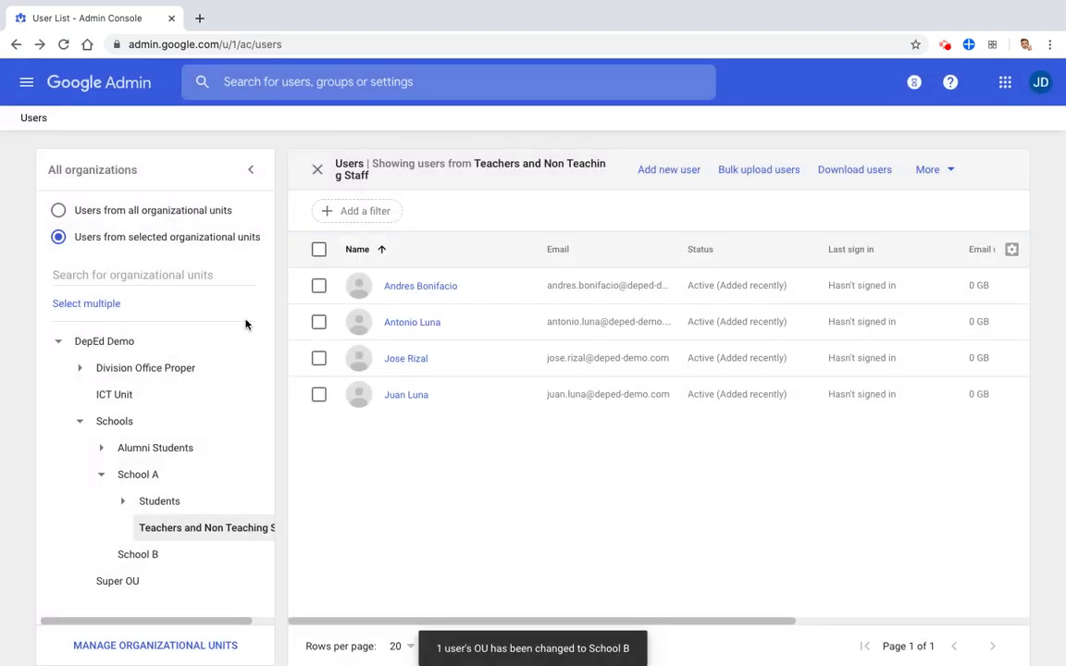
Refresh and open Schools > School B to confirm the moved user is its only member
{"action": "left_click", "coordinate": [63, 43]}
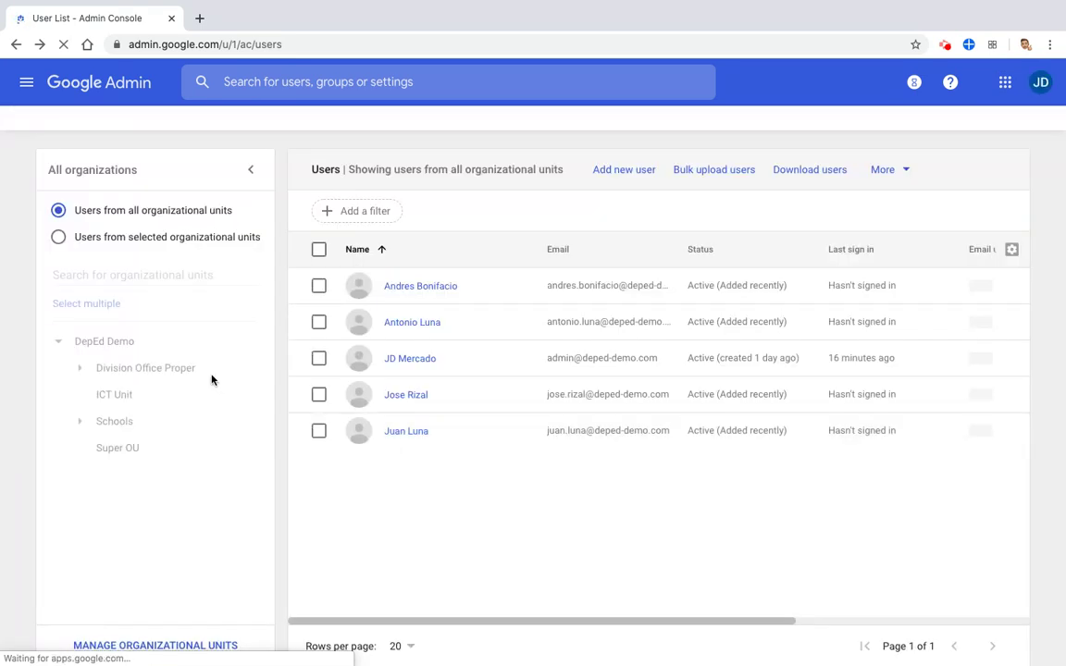
{"action": "left_click", "coordinate": [80, 421]}
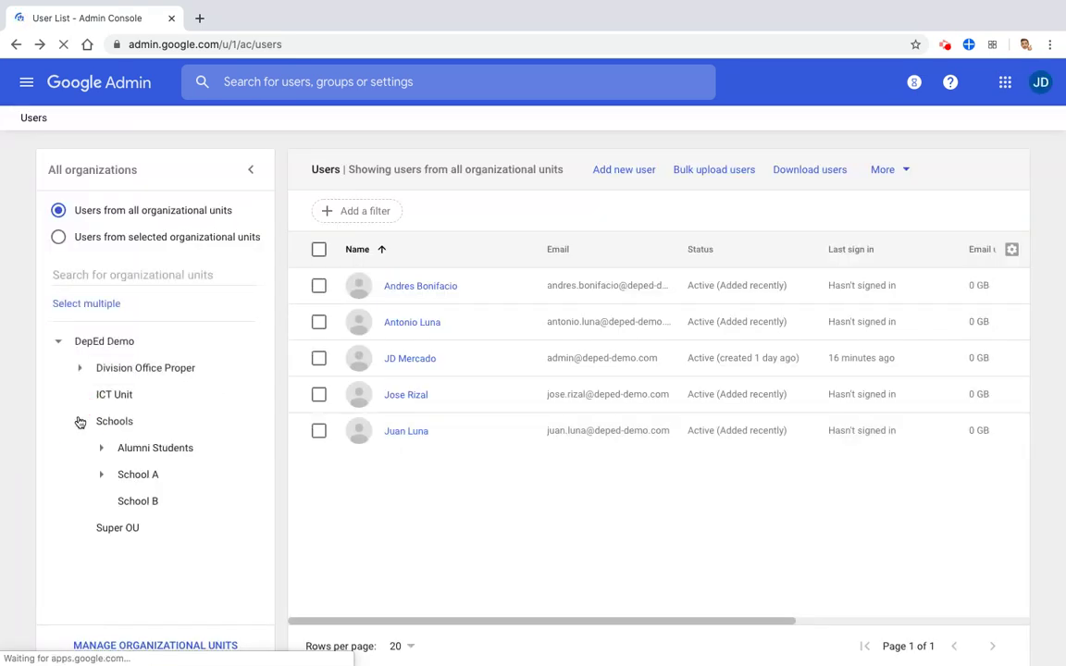
{"action": "left_click", "coordinate": [134, 504]}
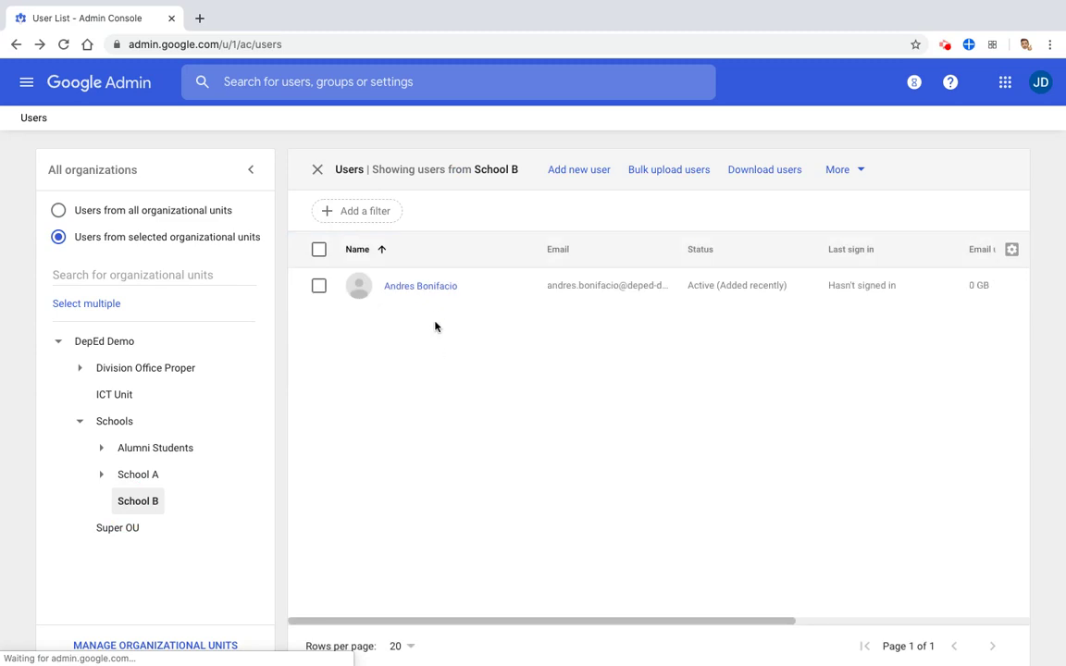
{"action": "mouse_move", "coordinate": [417, 301]}
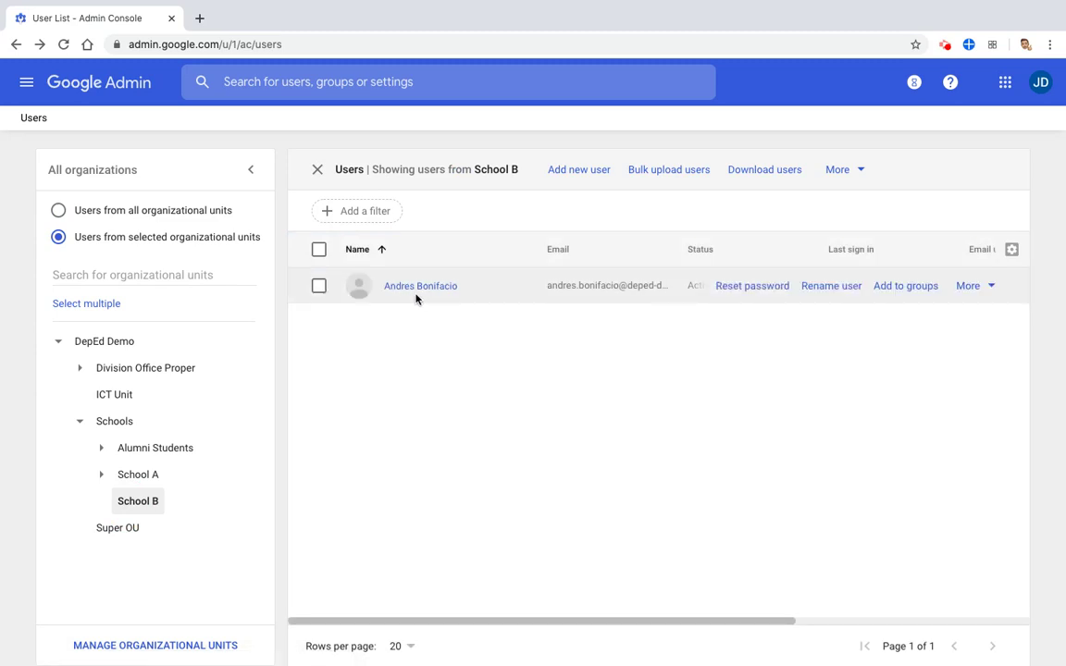